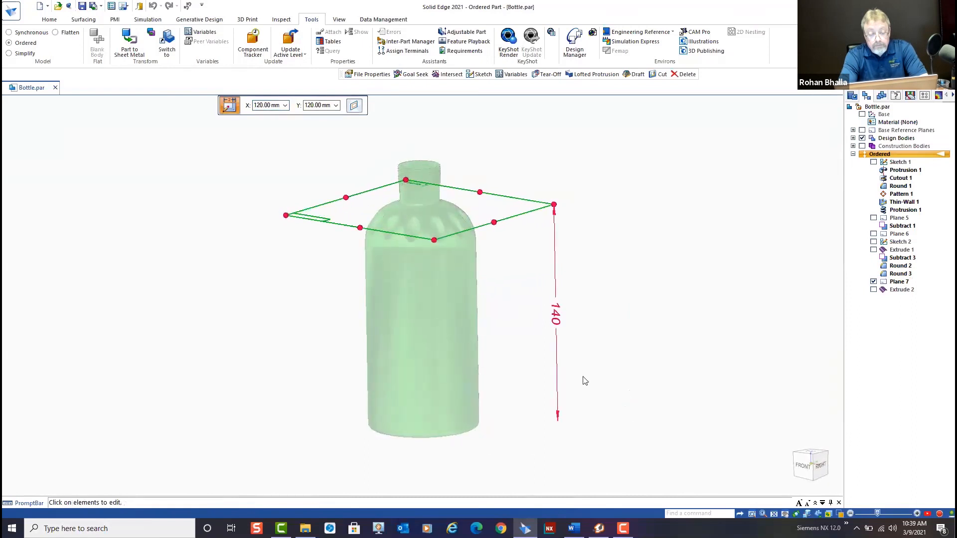
Show the Extrude 2 surface and intersect it with the bottle body, using the option that creates solid bodies from enclosed volumes
key(Escape)
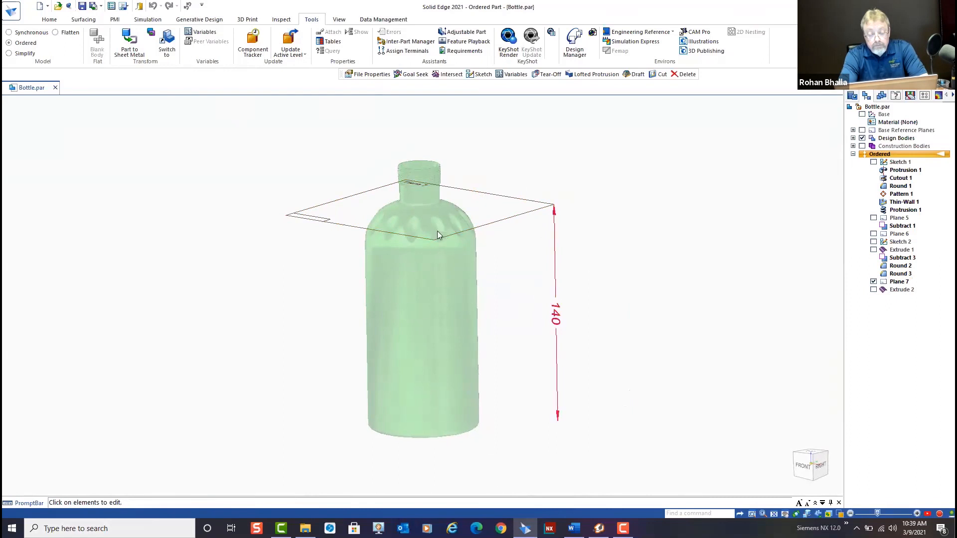
click(874, 290)
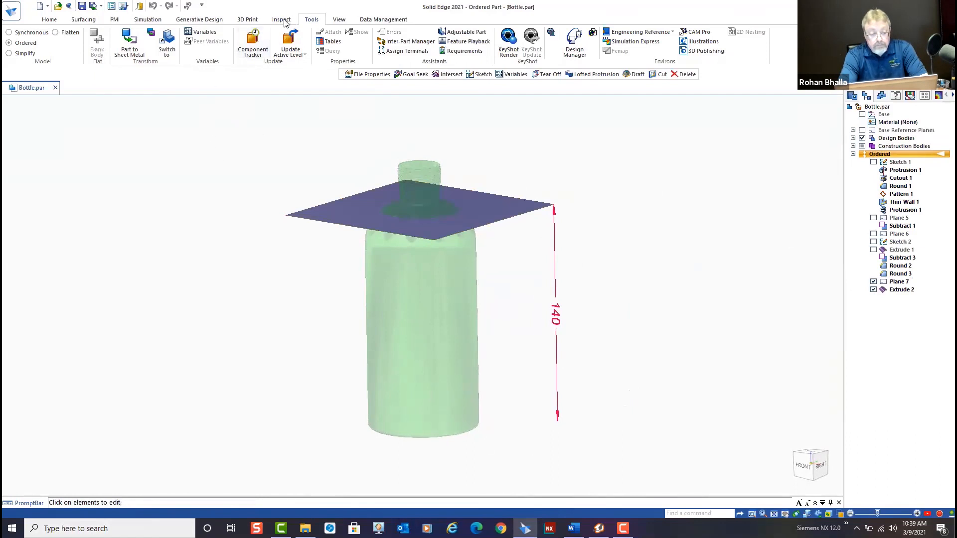
click(87, 19)
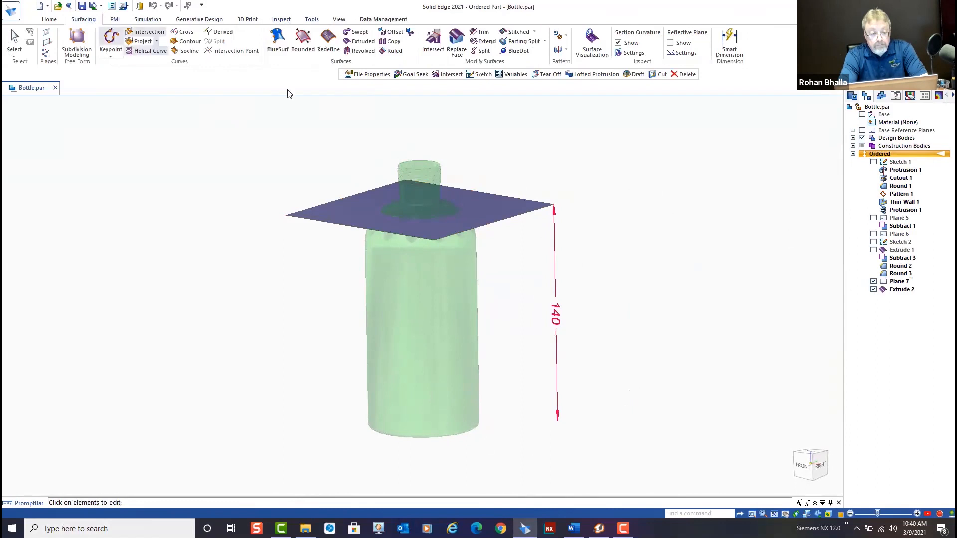
click(432, 42)
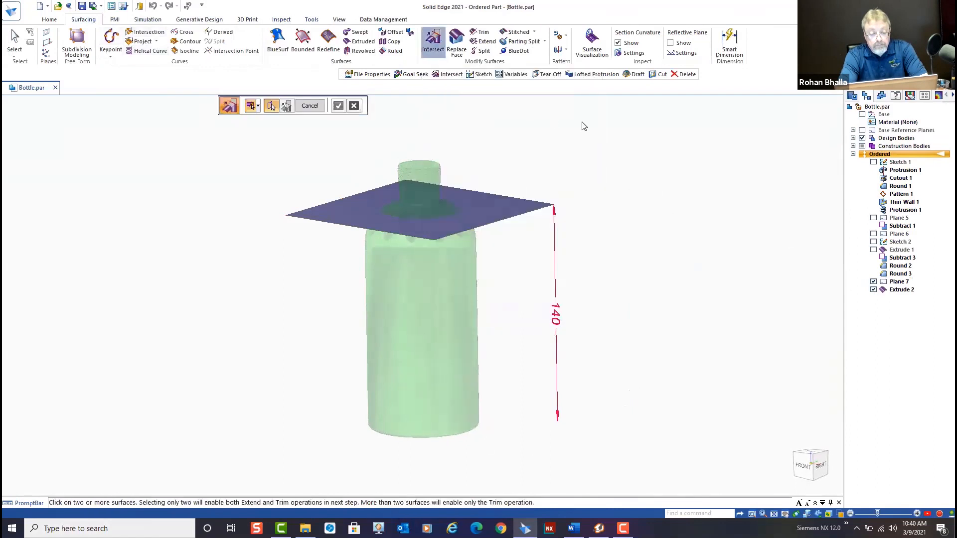
click(433, 320)
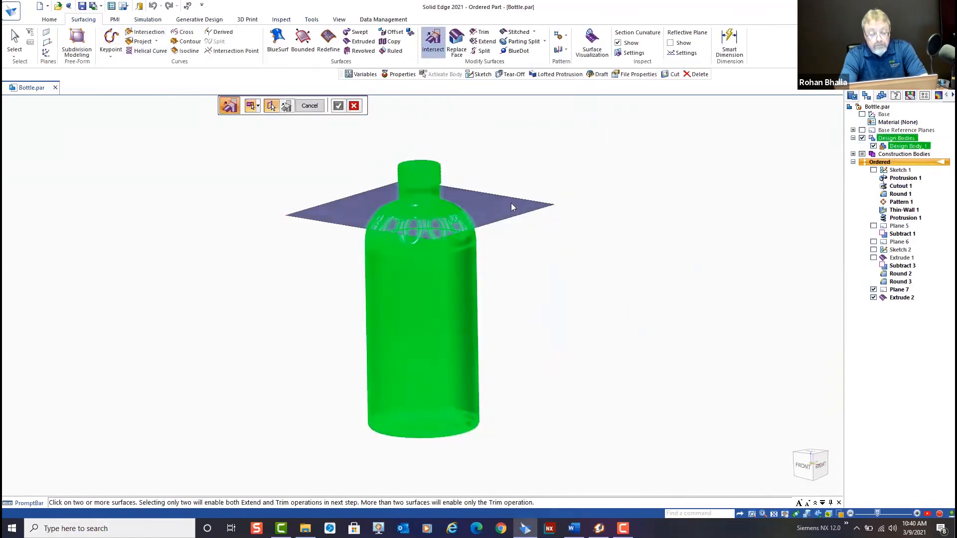
click(510, 203)
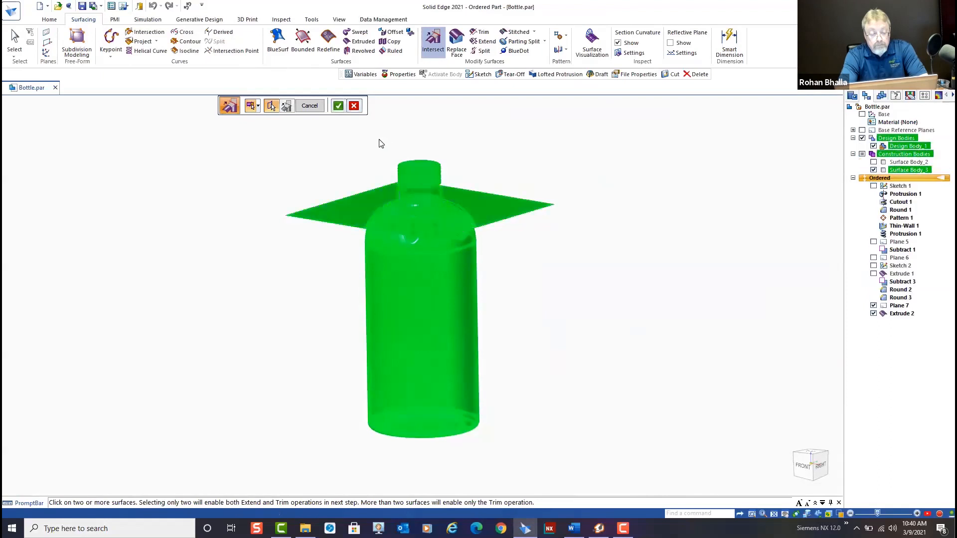
click(259, 106)
click(279, 130)
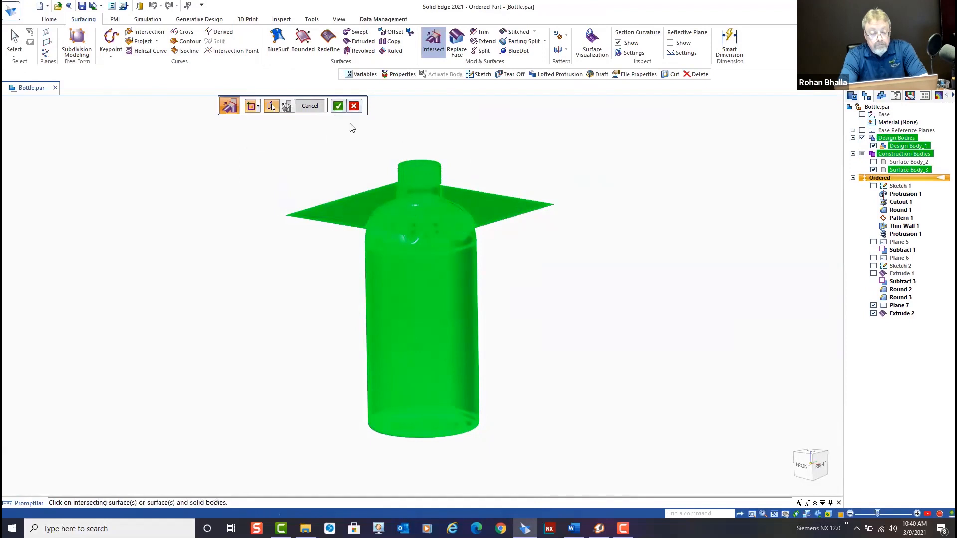
click(338, 105)
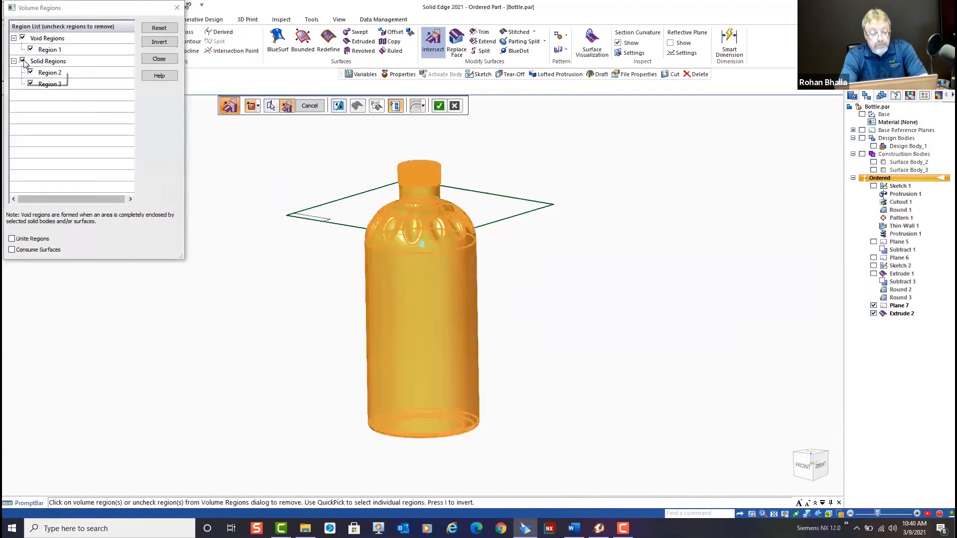
Exclude the solid regions so only void Region 1 is kept, and finish the Intersect feature
click(23, 61)
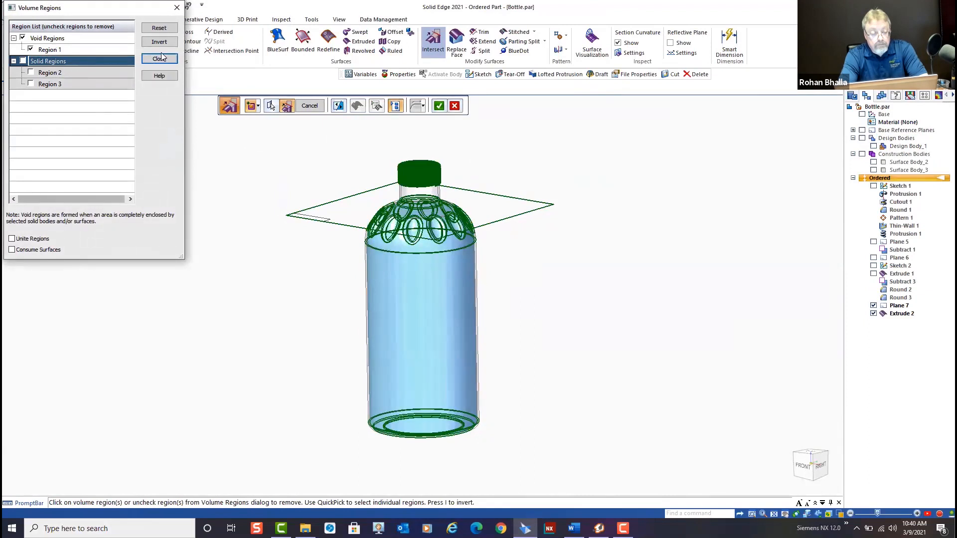
click(145, 60)
click(438, 106)
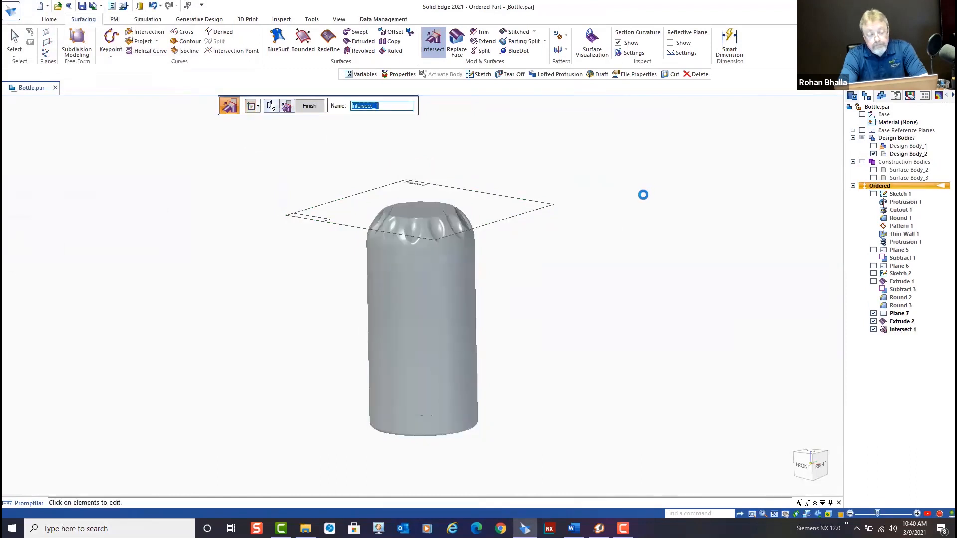
click(310, 106)
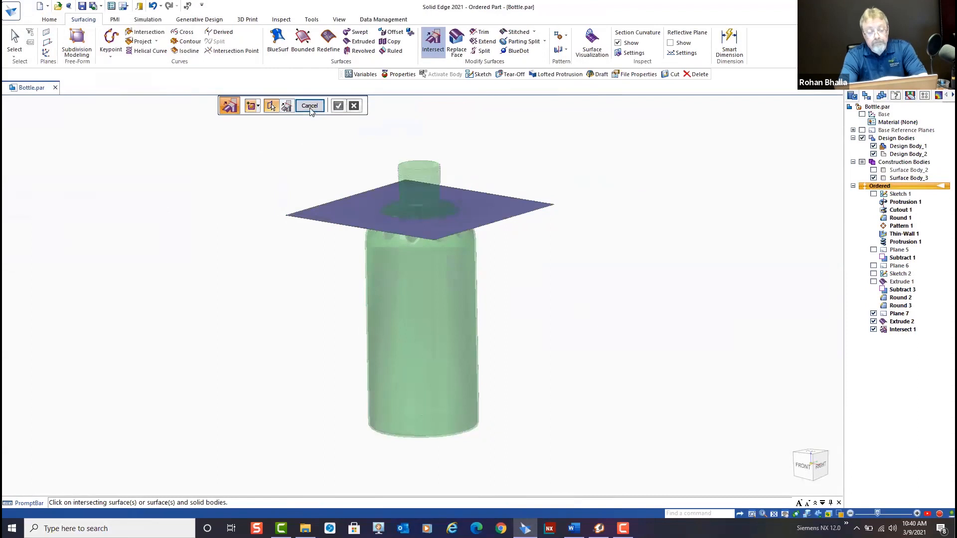
click(310, 106)
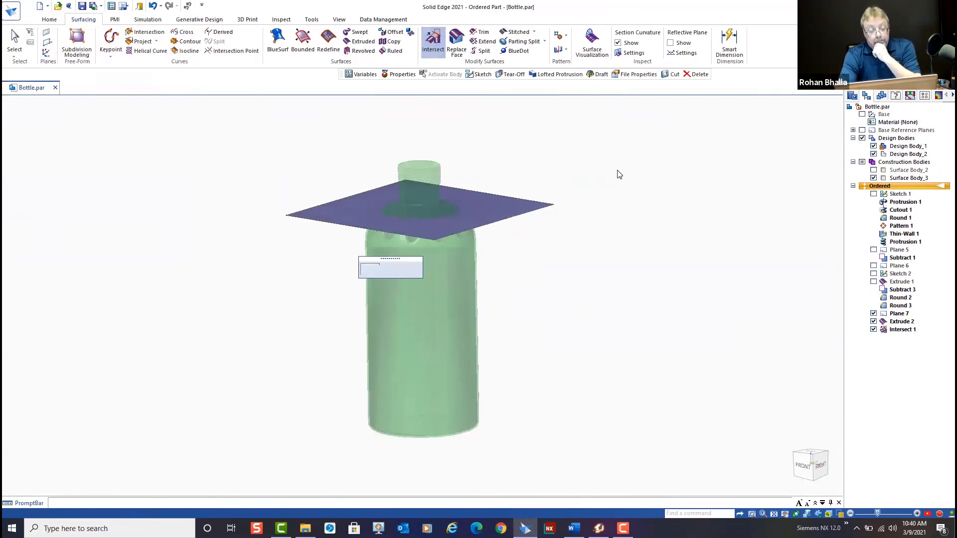
Hide Design Body_1 and make Design Body_2 the active body
click(873, 146)
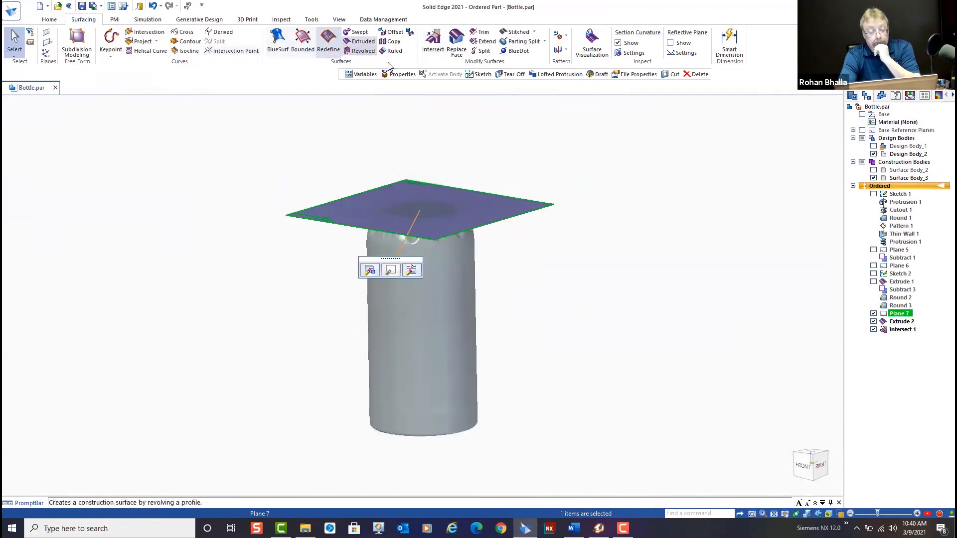
right_click(887, 154)
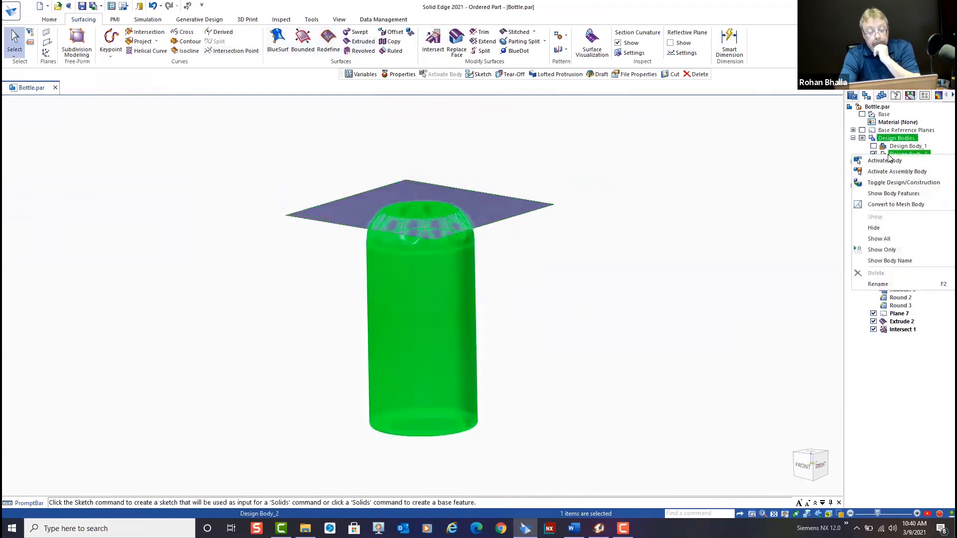
click(895, 163)
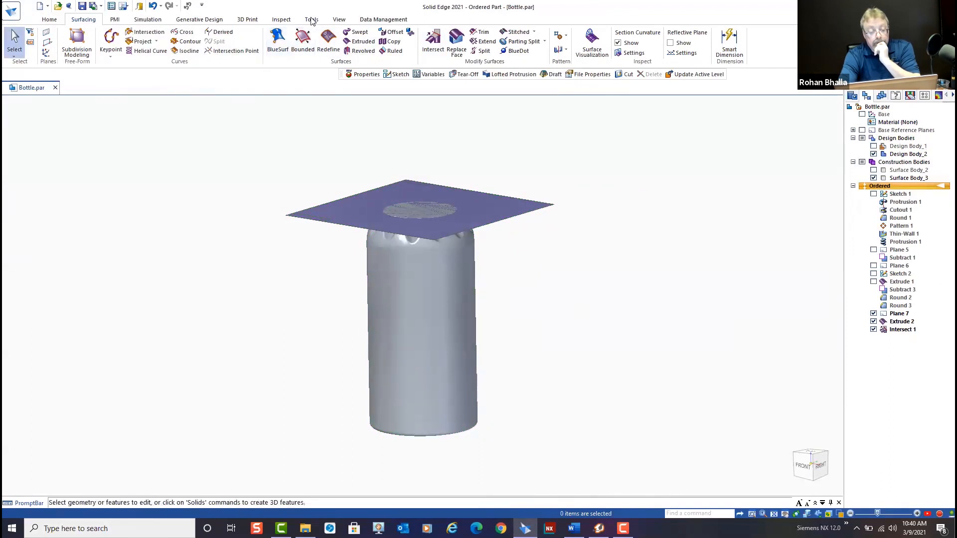
Update the physical properties of the active fluid body without assigning a density
click(281, 20)
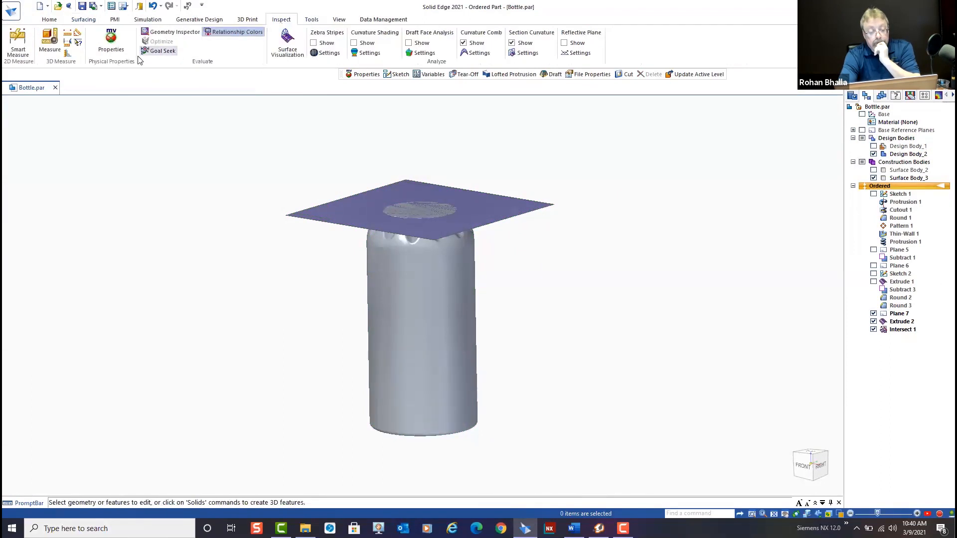
click(111, 41)
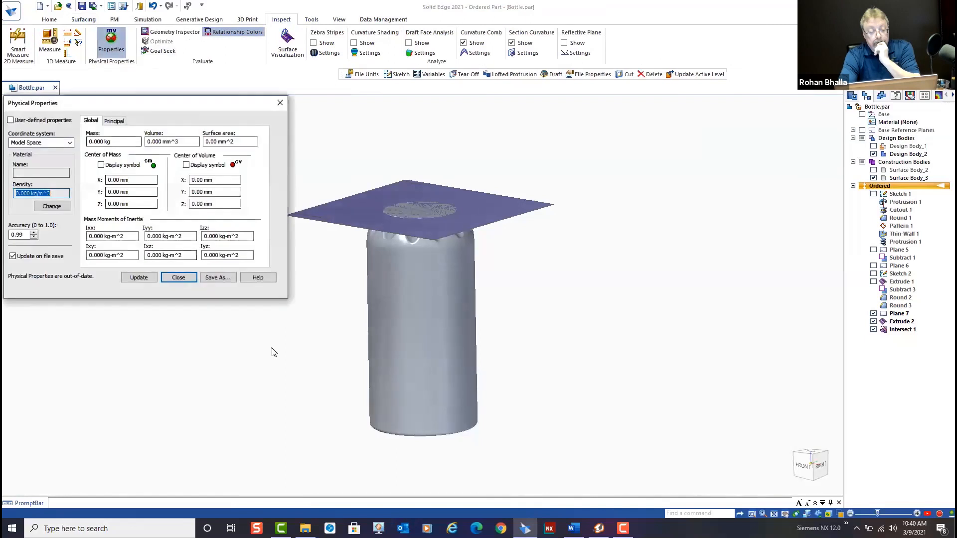
click(146, 280)
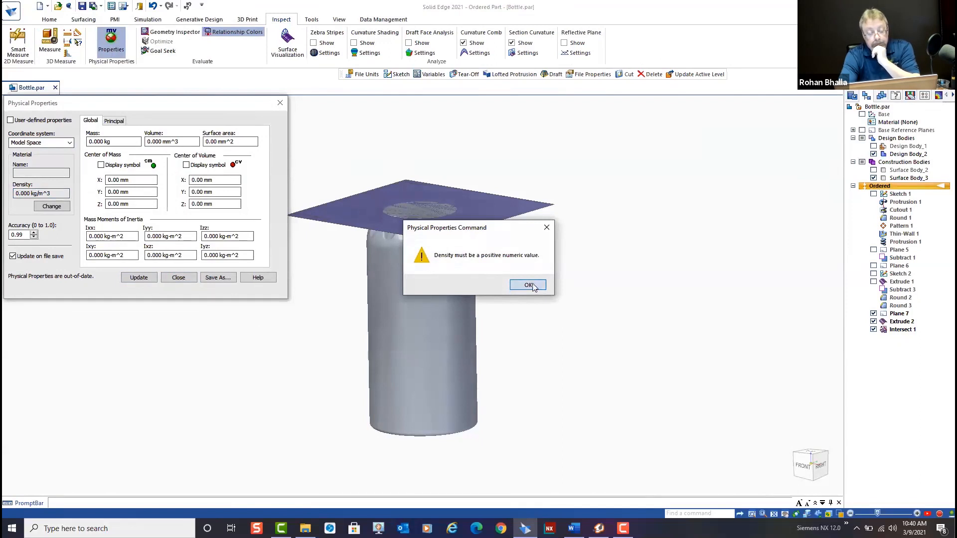
click(528, 285)
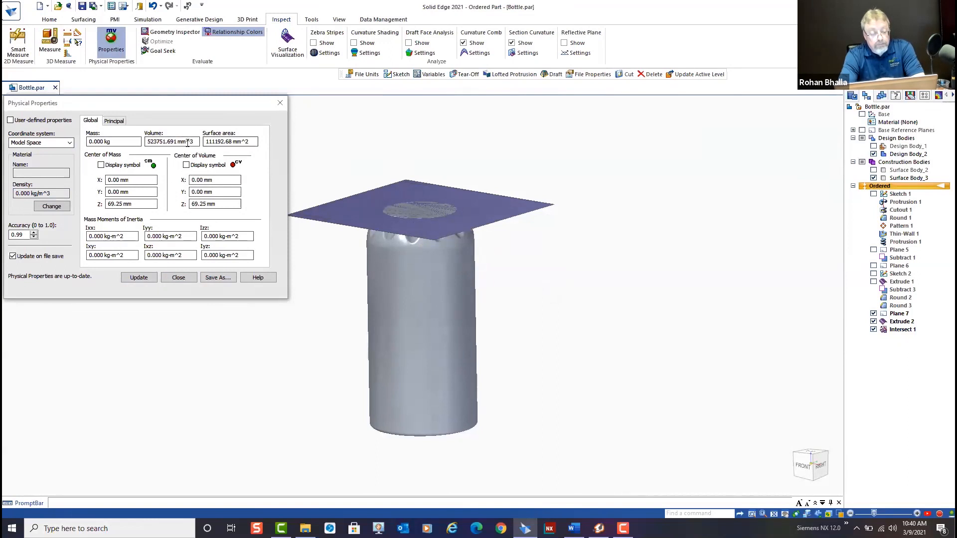
click(177, 277)
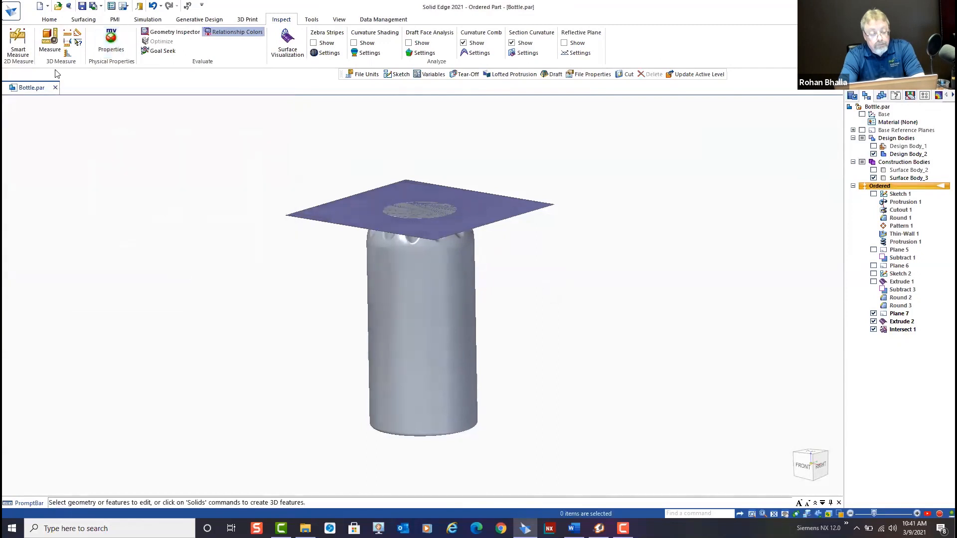
Change the document's derived volume unit to L in the file units
click(15, 14)
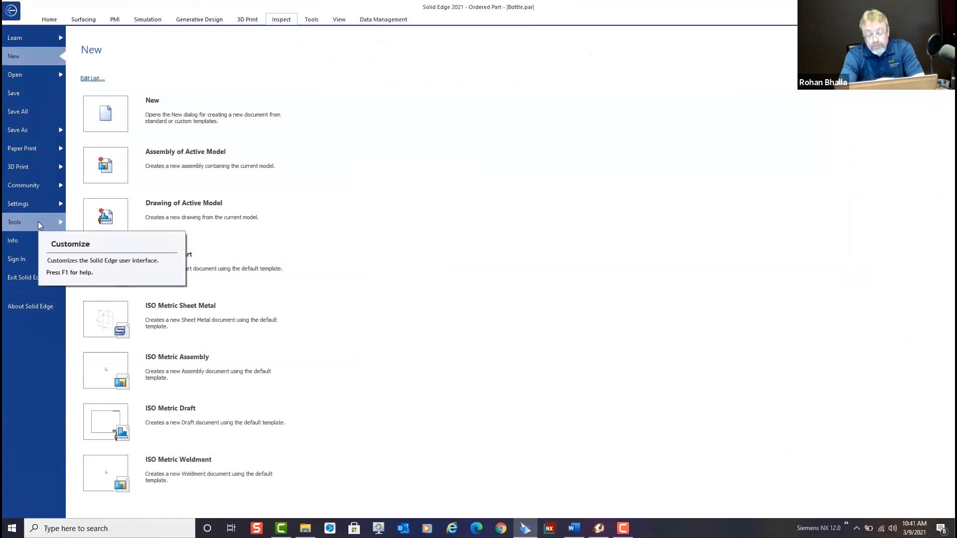
click(43, 239)
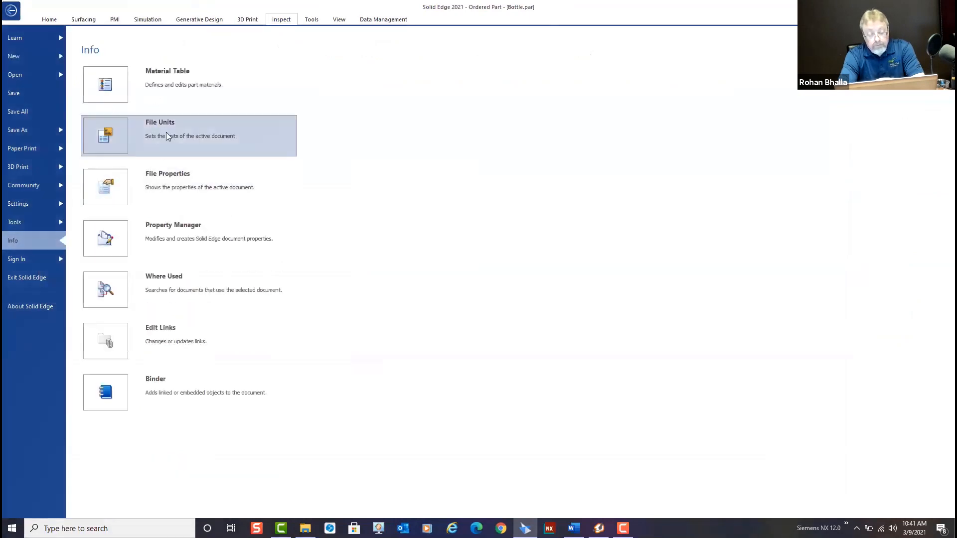
click(166, 132)
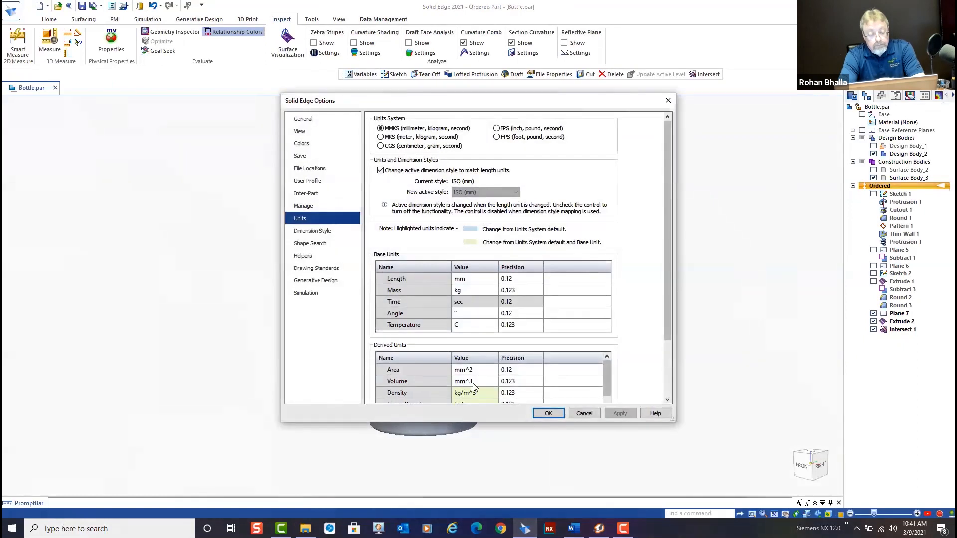
click(484, 387)
click(494, 382)
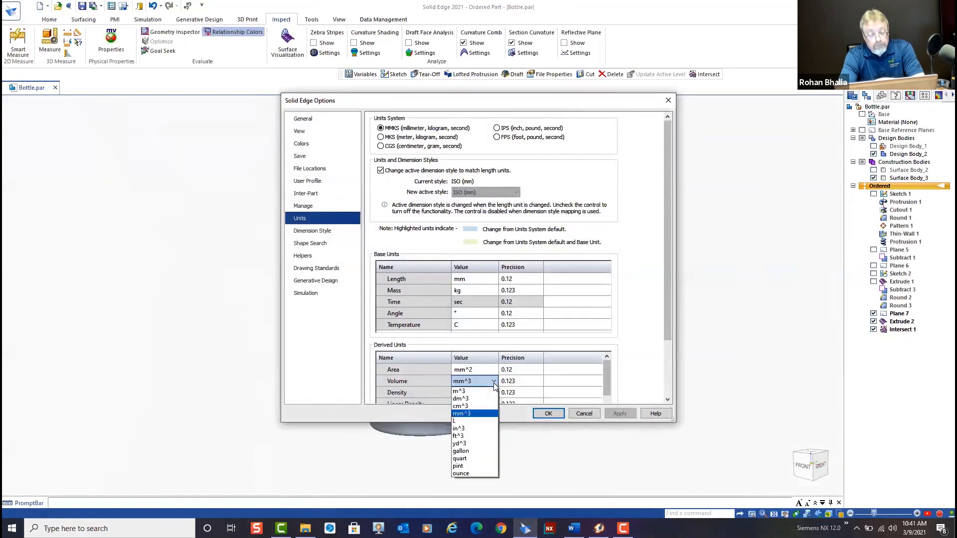
click(471, 421)
click(548, 413)
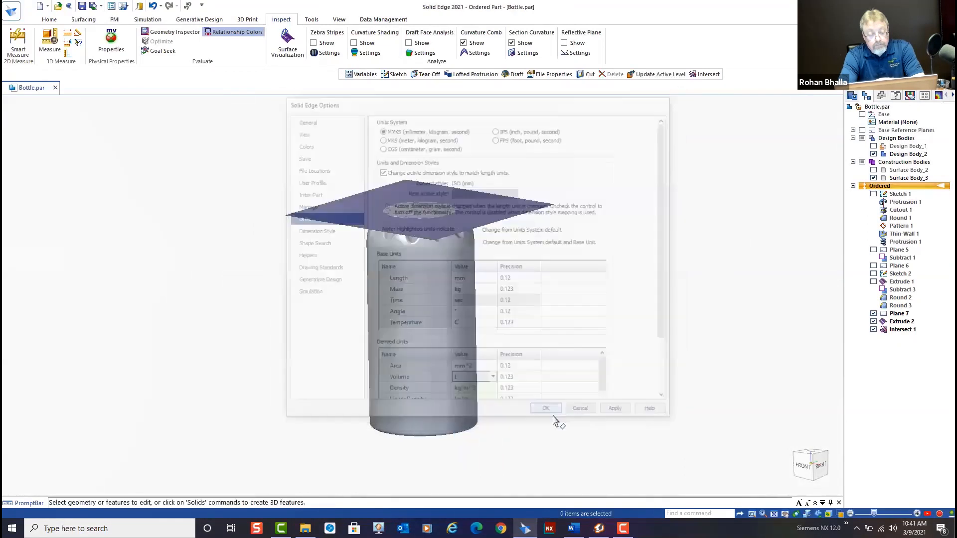
Check the body's volume in the physical properties and review the Volume and Full_line_height entries in the variable table
click(110, 39)
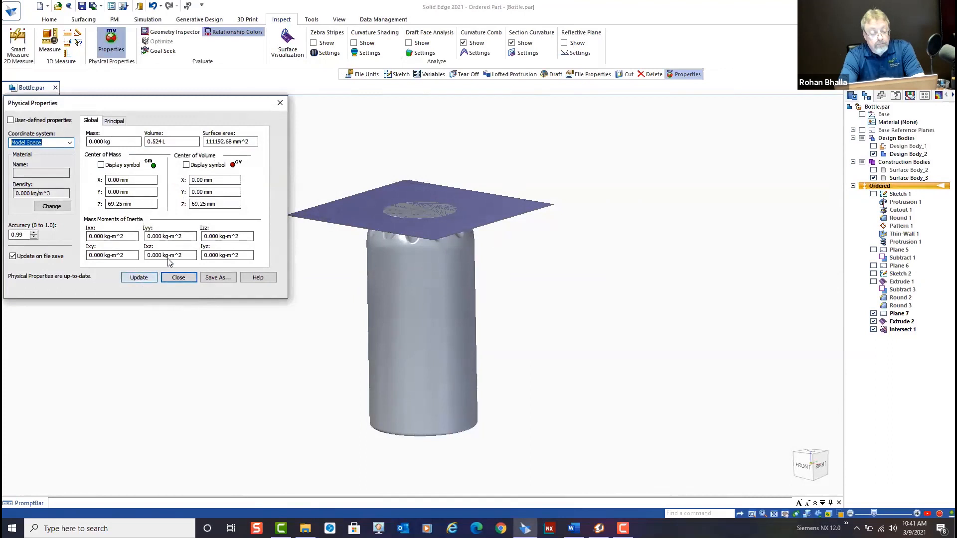
click(280, 103)
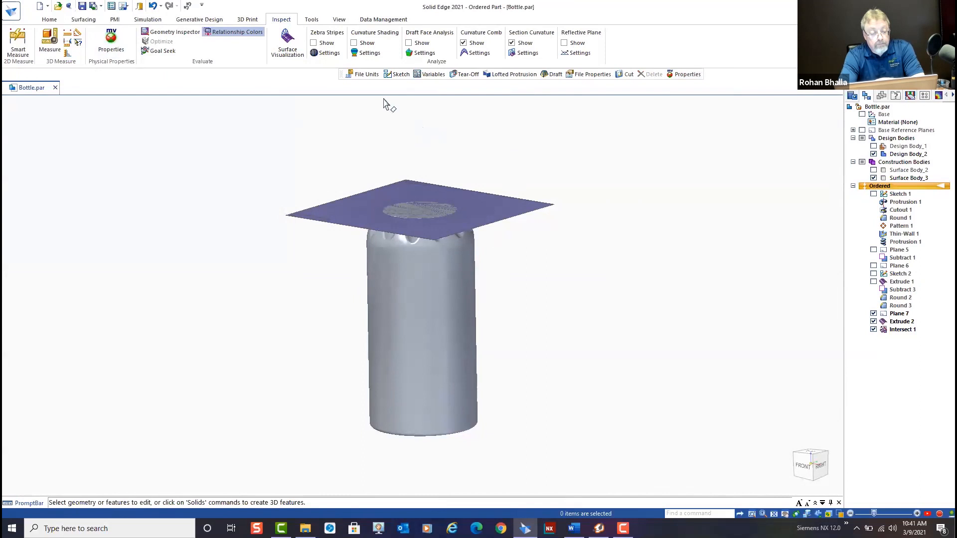
click(312, 19)
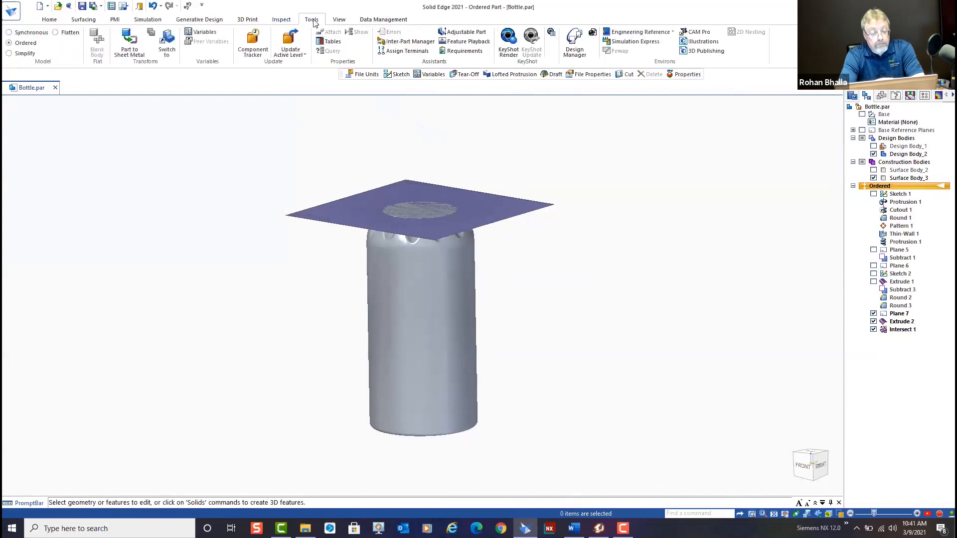
click(207, 36)
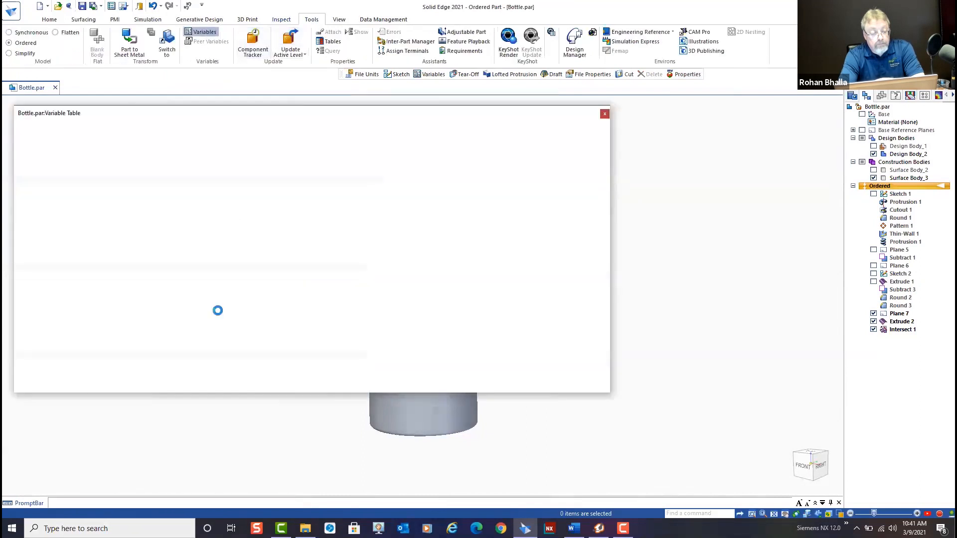
scroll(95, 357, down, 1)
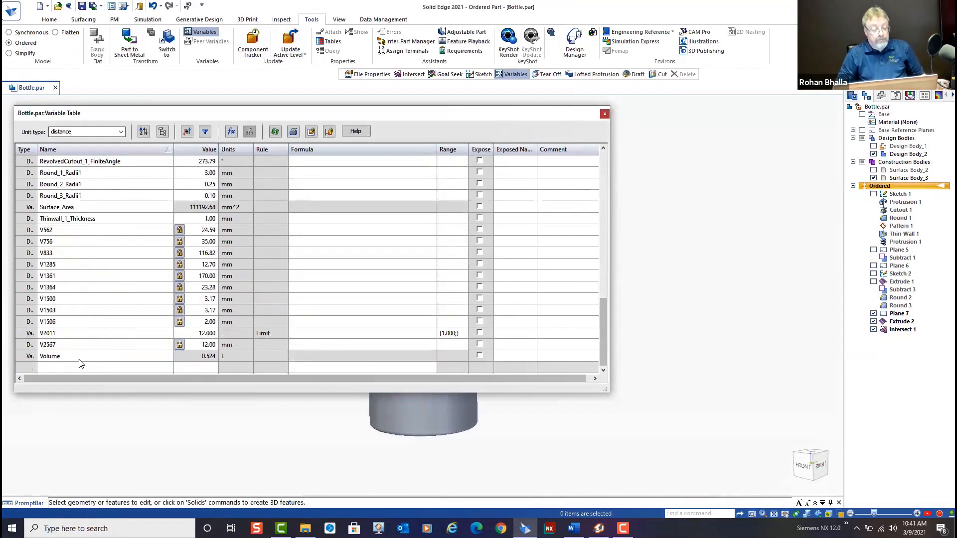
scroll(115, 248, up, 15)
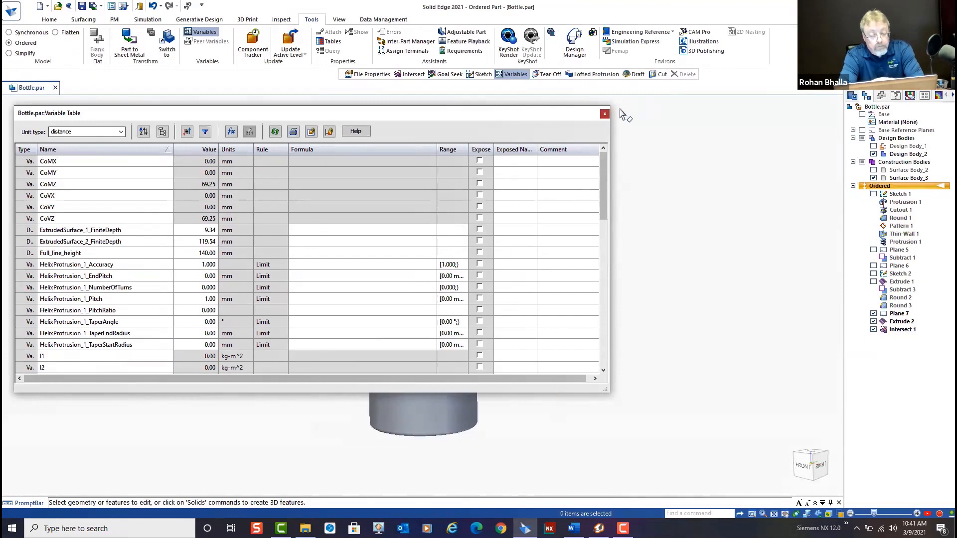
click(604, 115)
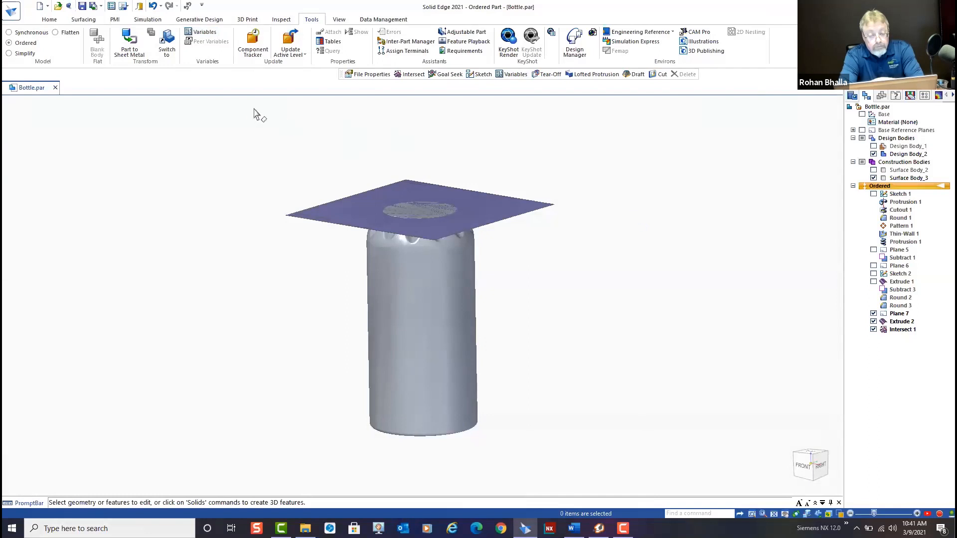
Set up a Goal Seek for Volume with a target of 0.5 L, using Full_line_height as the variable to change
click(282, 19)
click(163, 51)
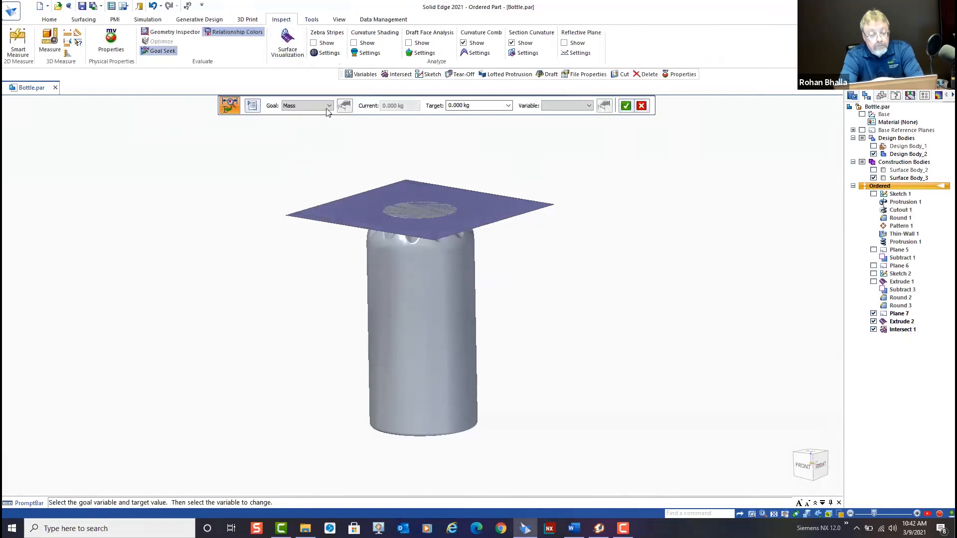
click(329, 106)
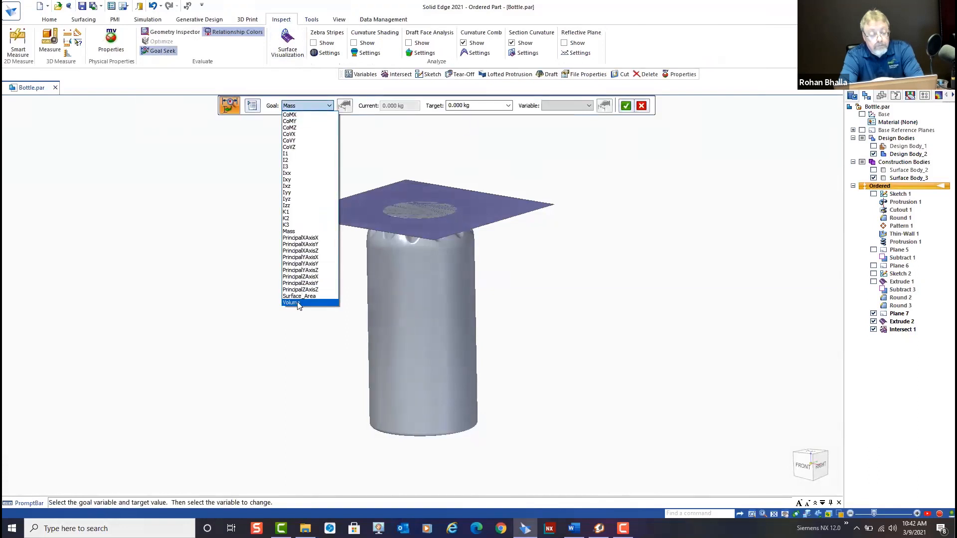
click(298, 303)
click(468, 106)
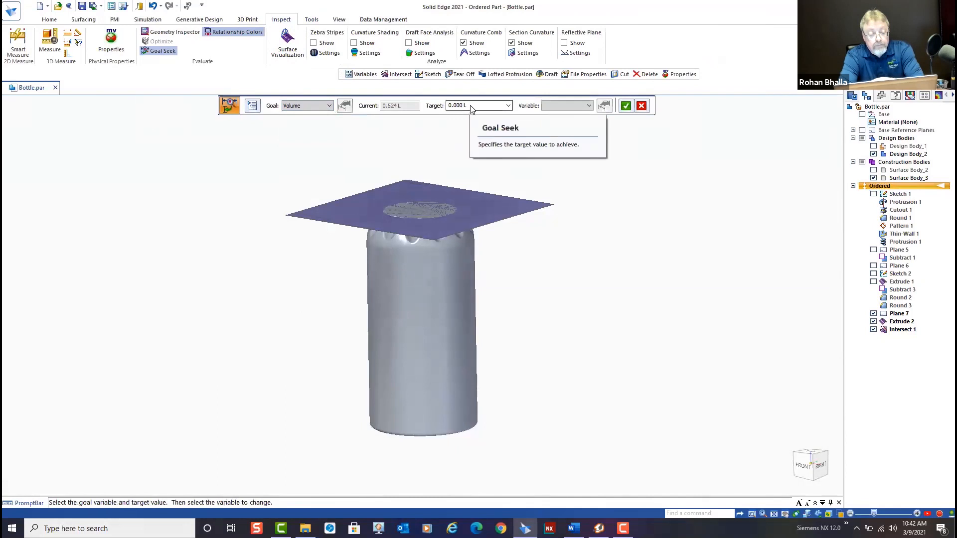
key(BackSpace)
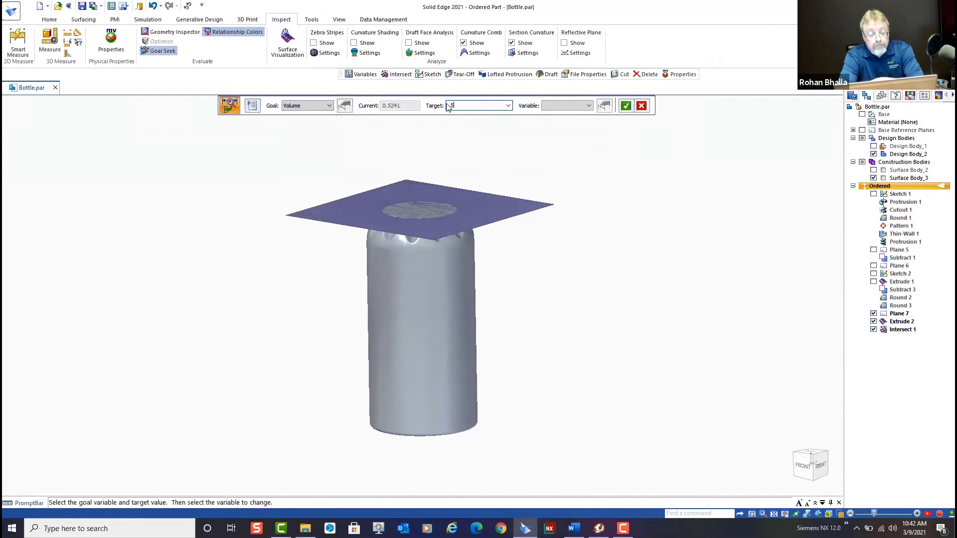
click(589, 106)
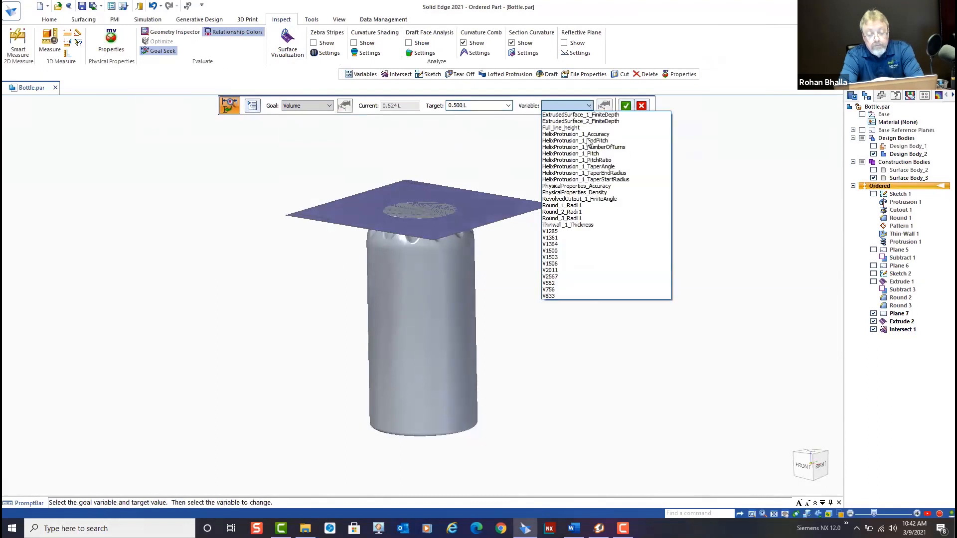
click(565, 129)
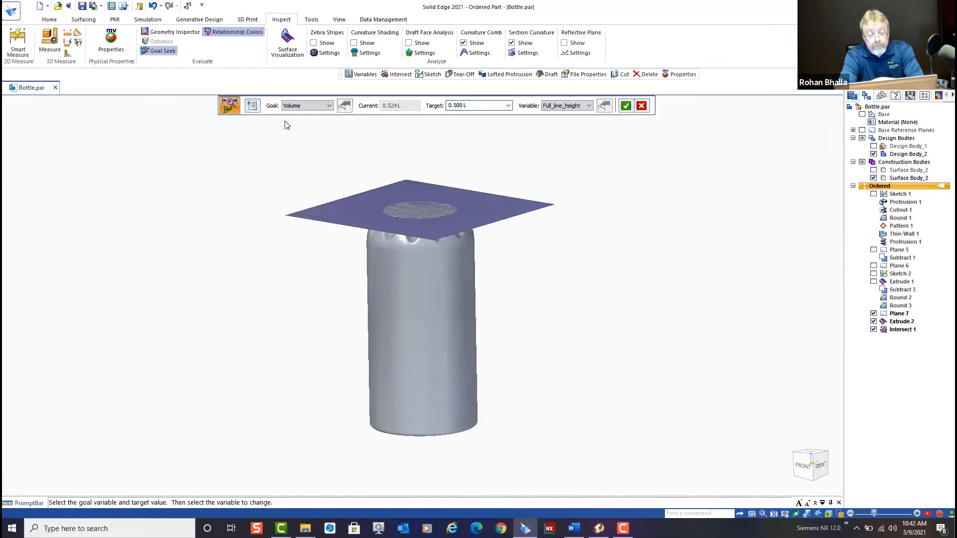
Review the Goal Seek time and iteration limits, then run the goal seek and leave the command
click(253, 106)
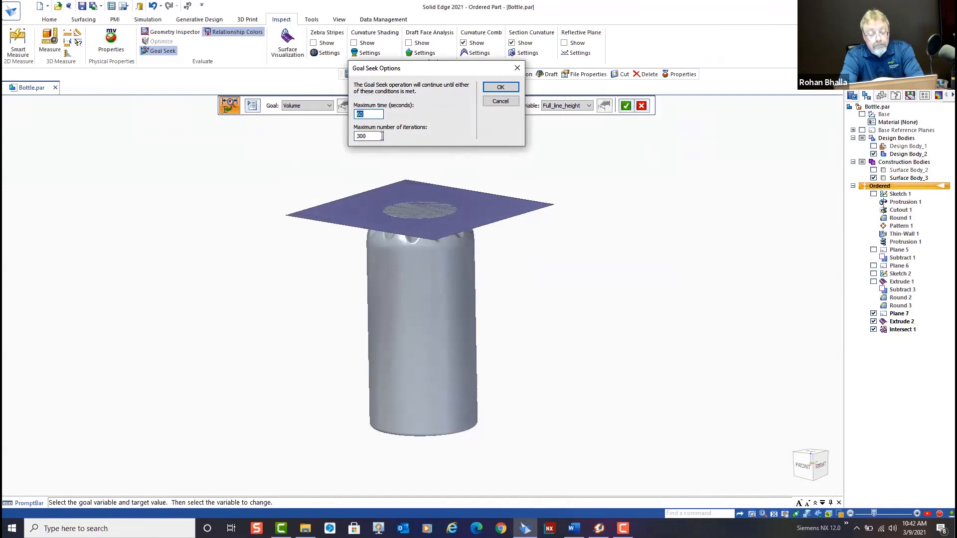
click(500, 87)
click(627, 106)
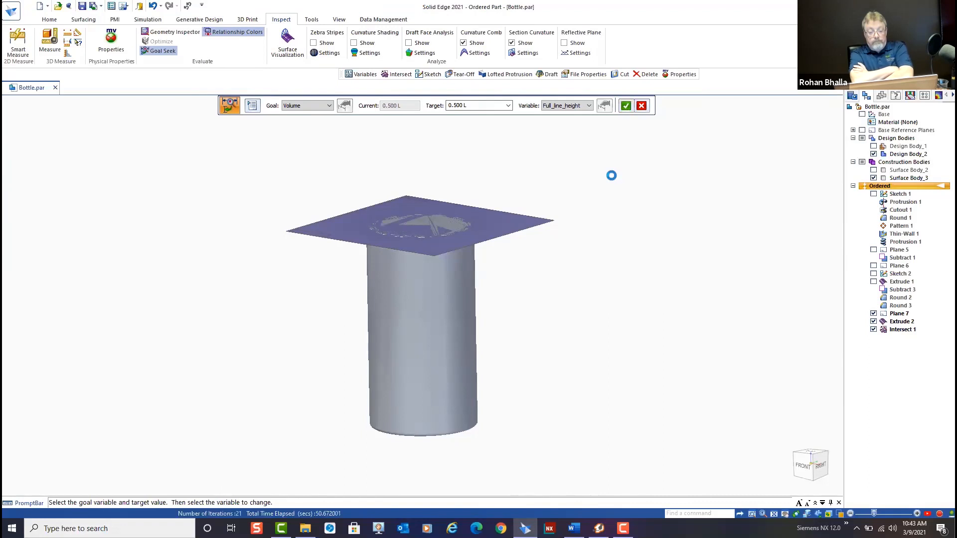
click(642, 106)
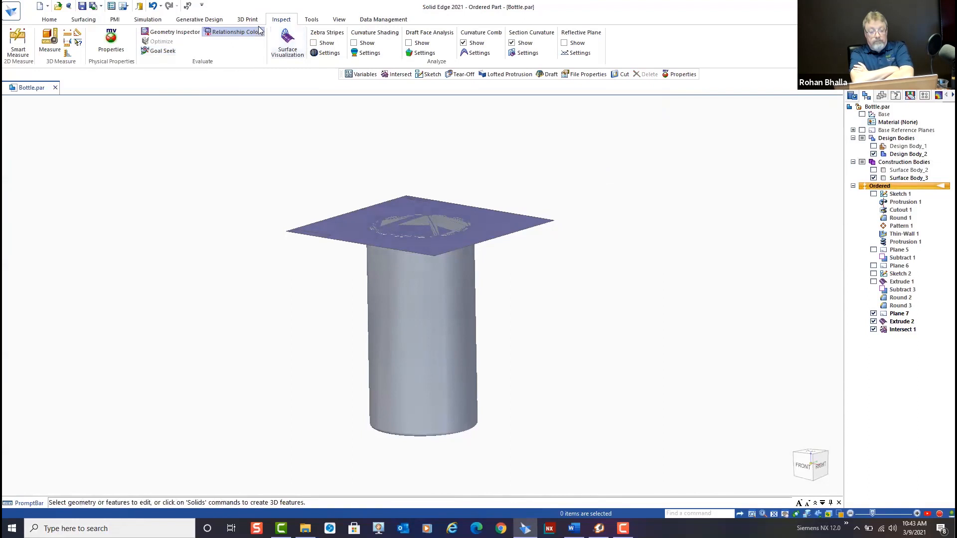
Check the Volume and Full_line_height values in the variable table after the goal seek
click(310, 20)
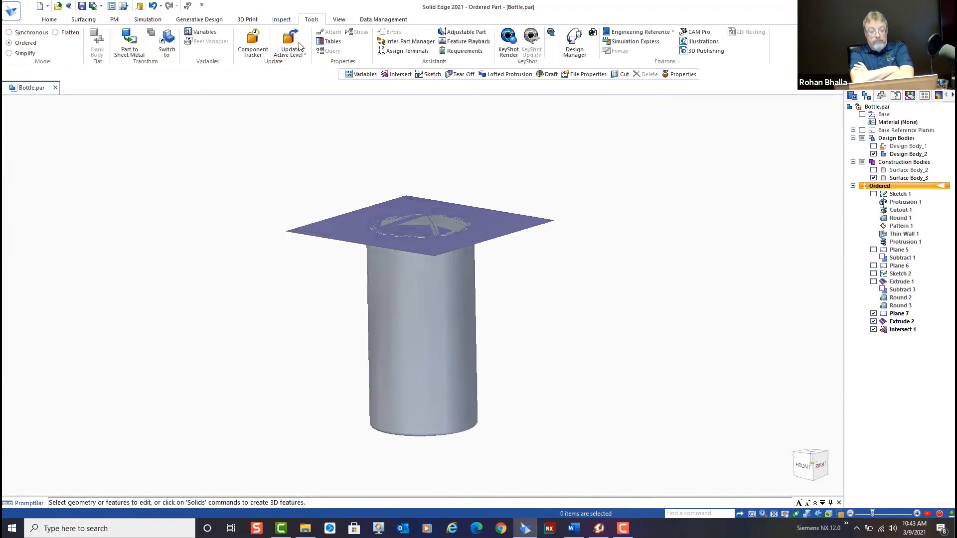
click(200, 32)
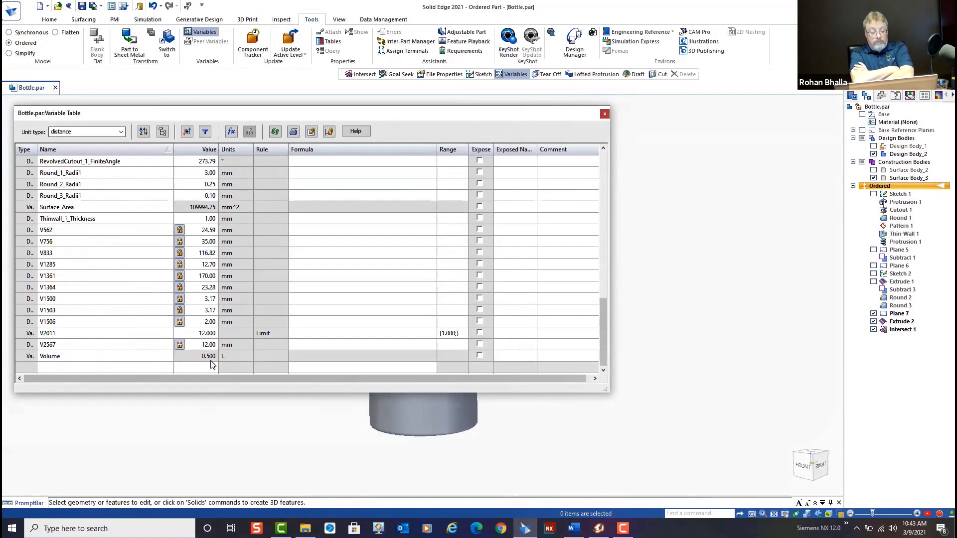
scroll(211, 365, up, 12)
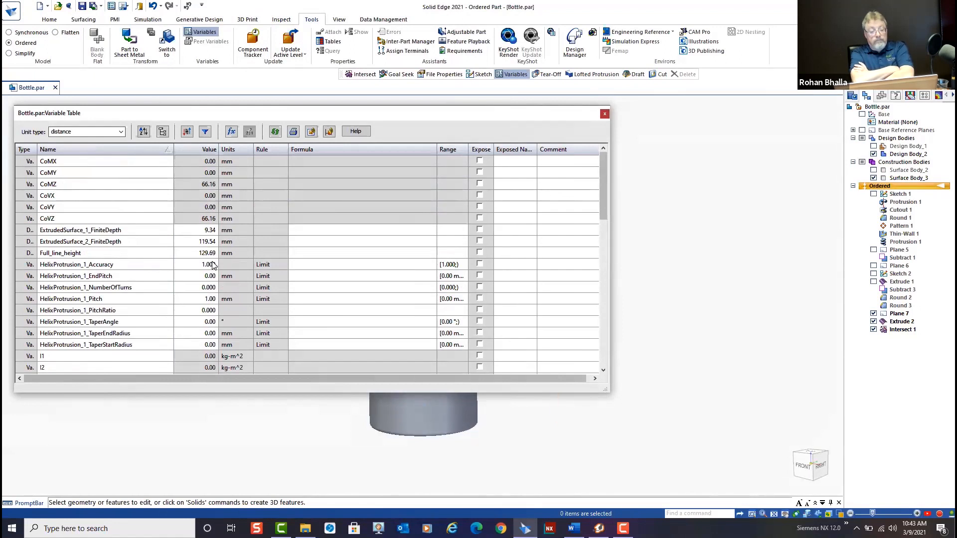
click(604, 114)
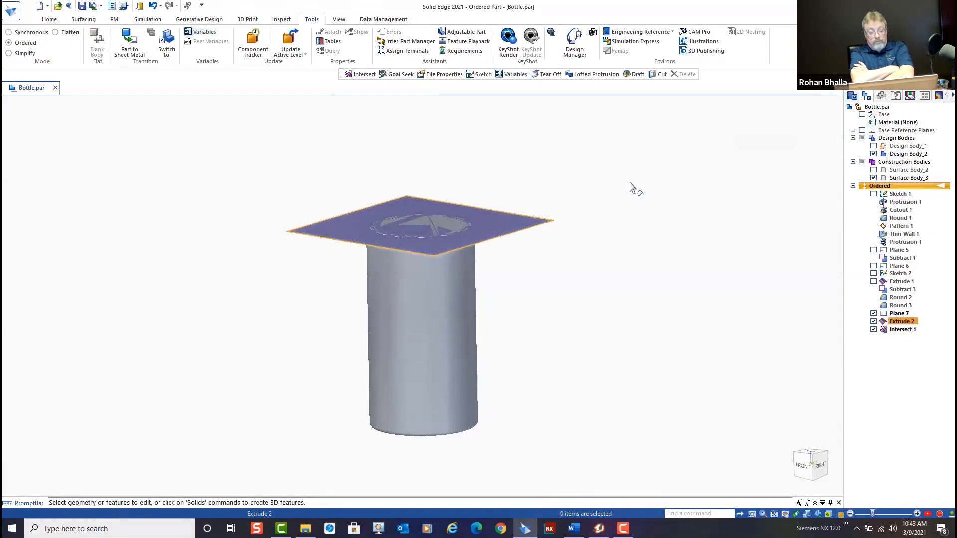
Show Design Body_1 again so the bottle is displayed together with the fluid body
click(873, 146)
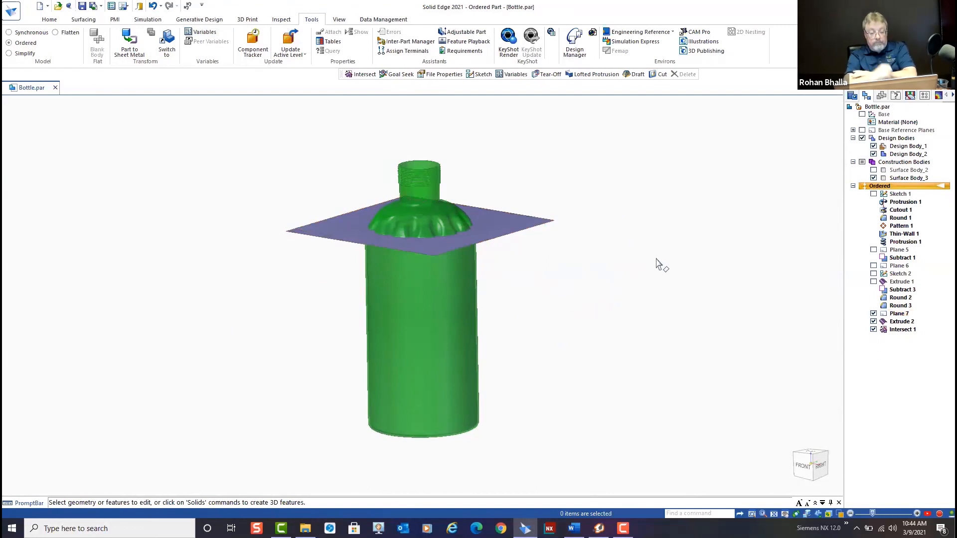
scroll(622, 268, down, 1)
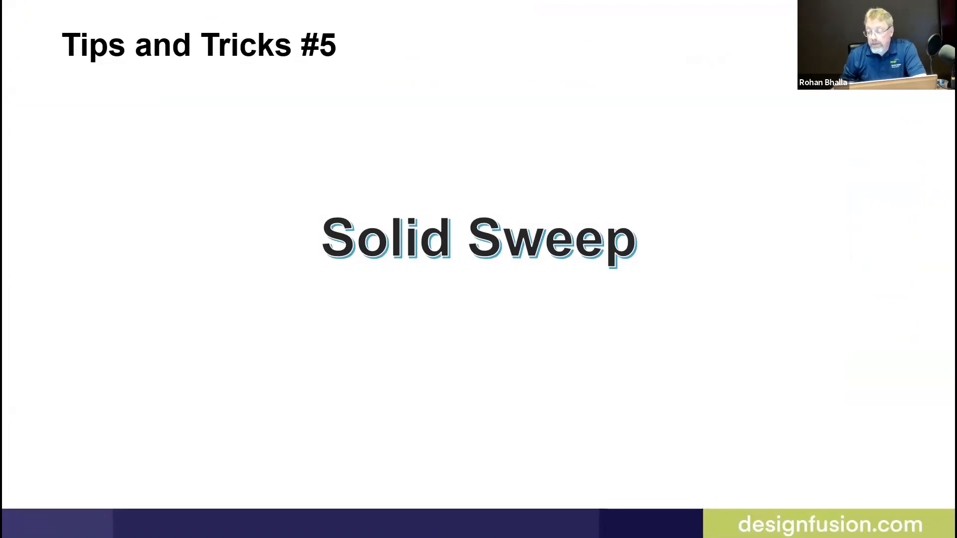
key(Right)
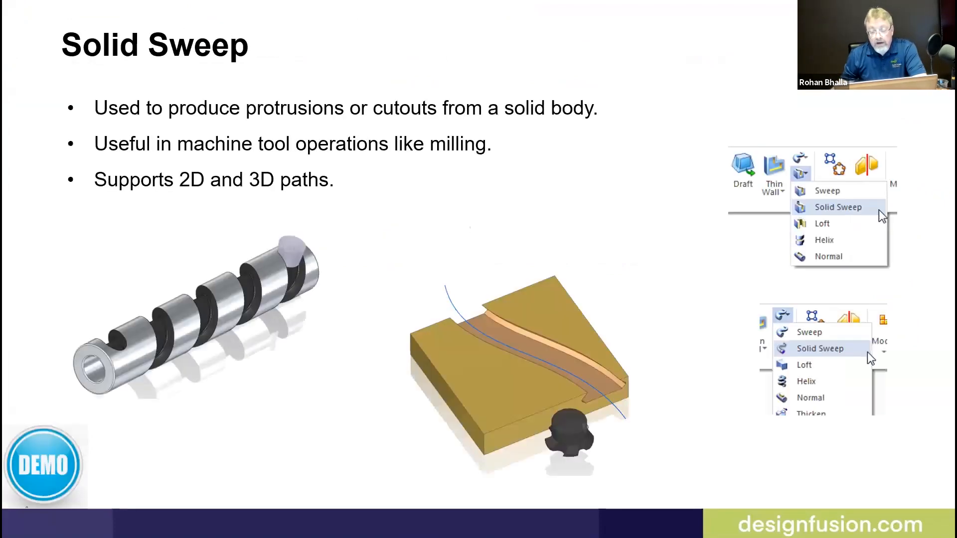
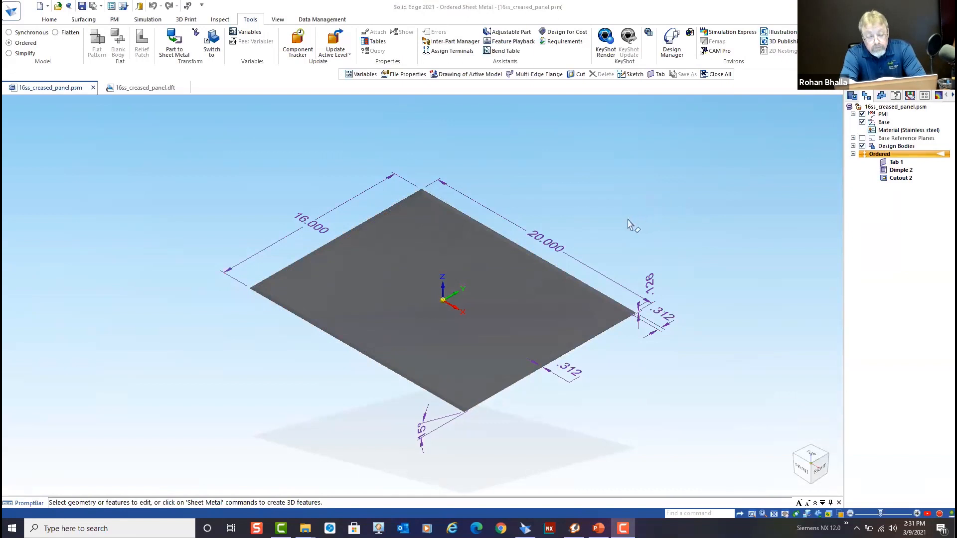
Examine the creased sheet metal panel model from several angles and compare it with its associated drawing
middle_drag(628, 224, 603, 296)
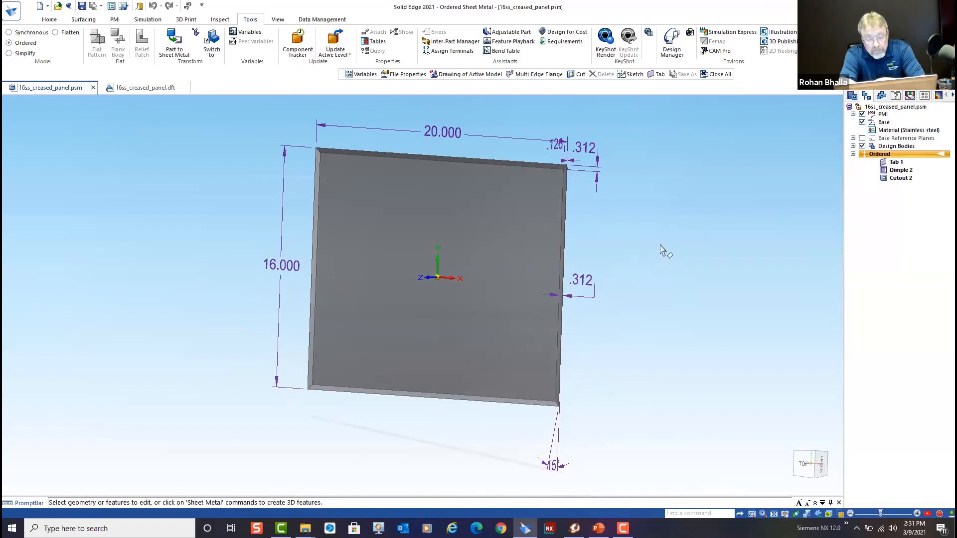
mouse_move(660, 252)
middle_down()
mouse_move(455, 256)
mouse_move(705, 222)
mouse_move(701, 203)
mouse_move(714, 196)
mouse_move(665, 237)
mouse_move(674, 241)
mouse_move(591, 237)
mouse_move(654, 249)
mouse_move(653, 270)
middle_up()
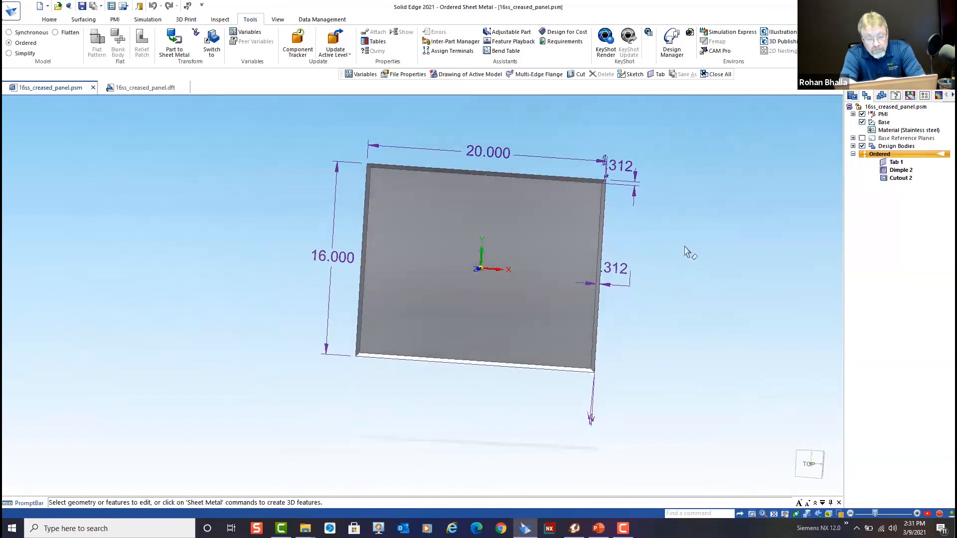
click(154, 87)
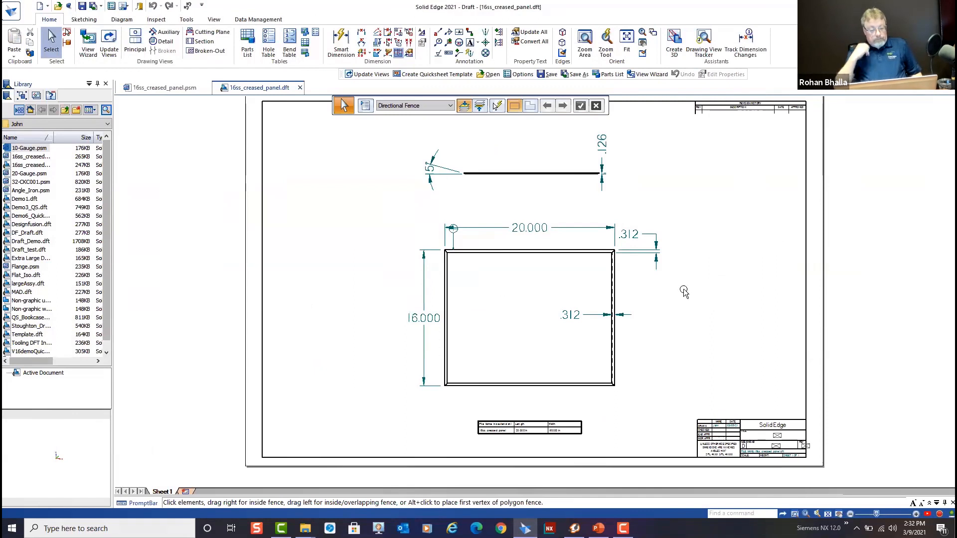
click(175, 87)
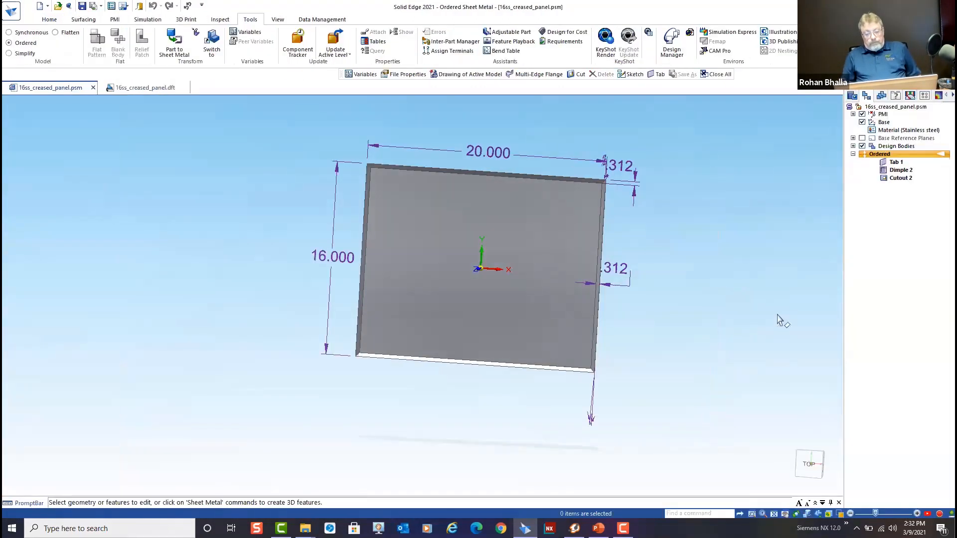
middle_drag(666, 282, 597, 377)
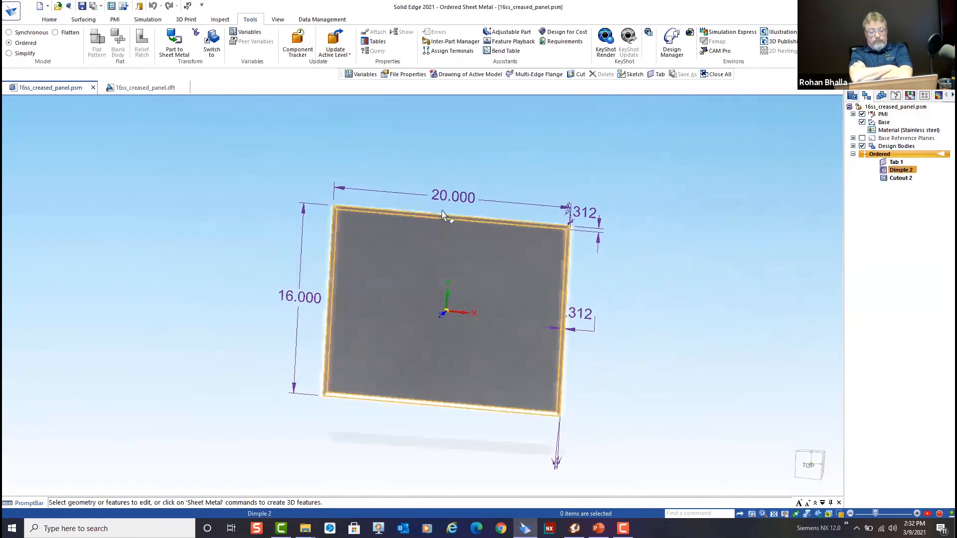
middle_drag(693, 315, 681, 294)
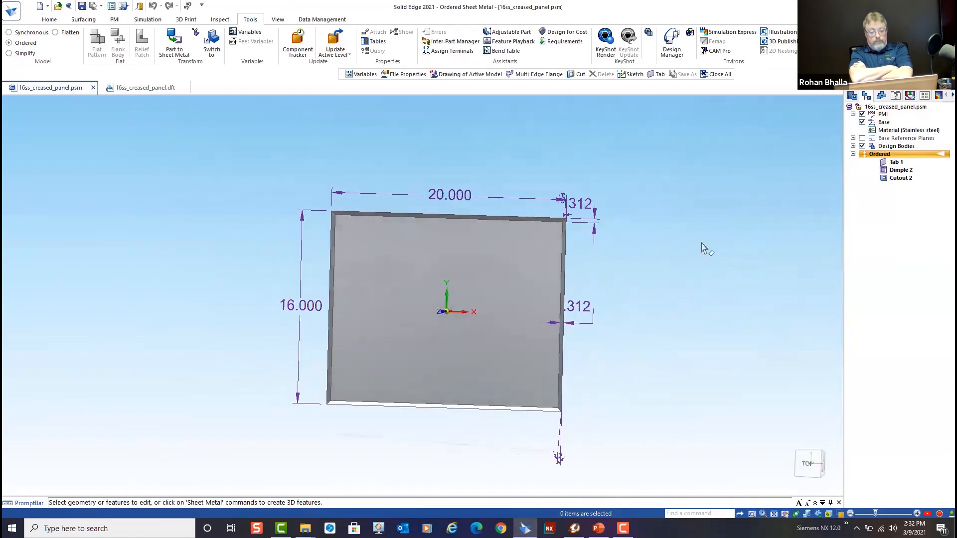
Review the panel's variables, their formulas and which ones are exposed in the variable table, then close it
click(250, 33)
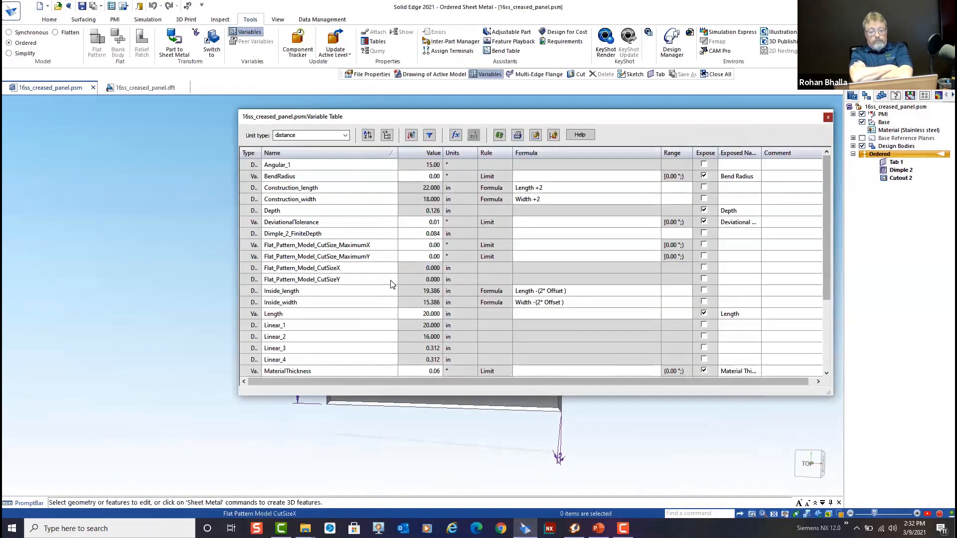
scroll(391, 284, down, 3)
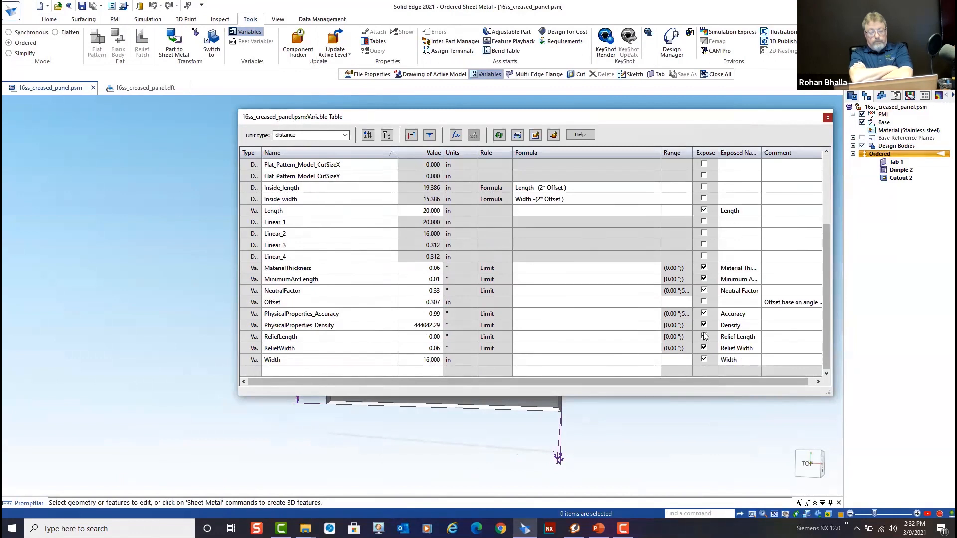
scroll(712, 246, up, 3)
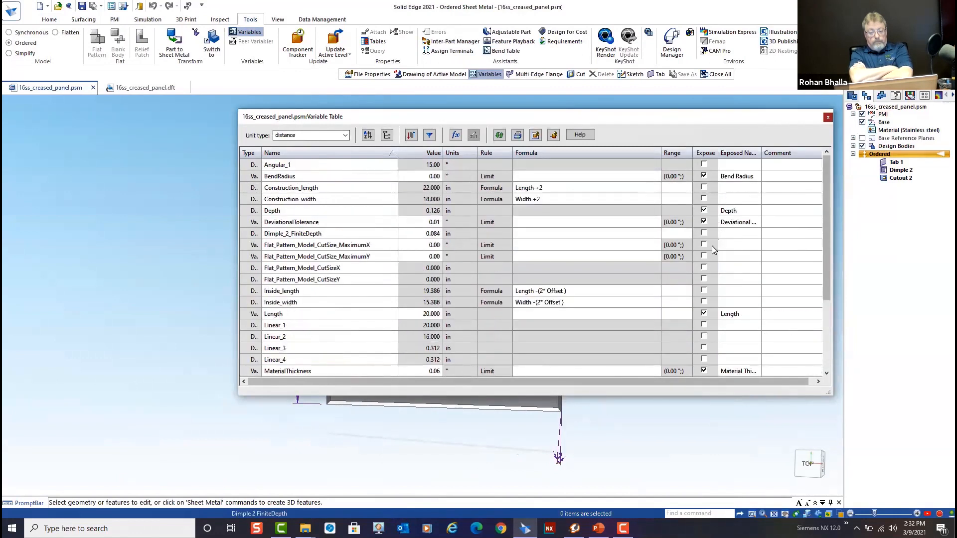
click(827, 118)
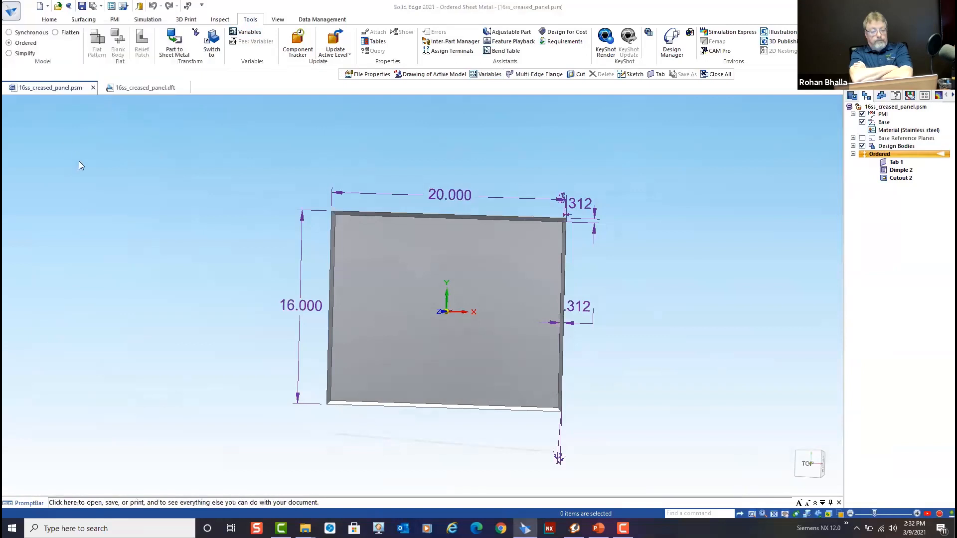
Check the exposed Length, Width and Depth entries among the panel file's custom properties, then close the properties
key(alt+f)
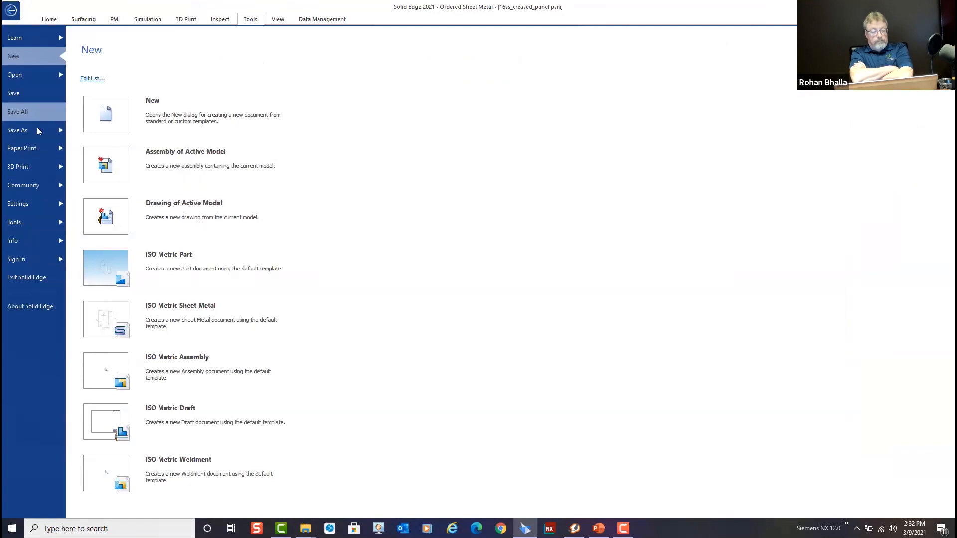
click(41, 242)
click(174, 183)
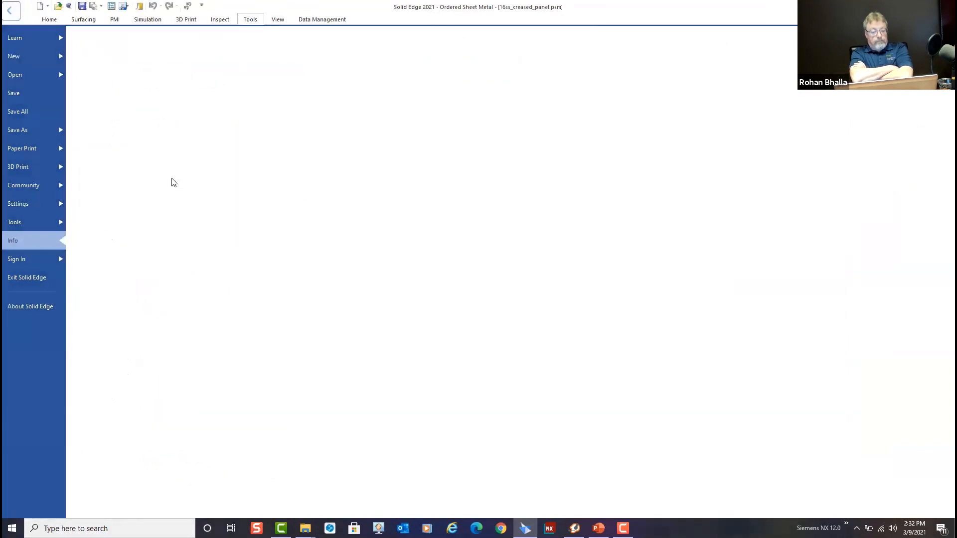
click(191, 28)
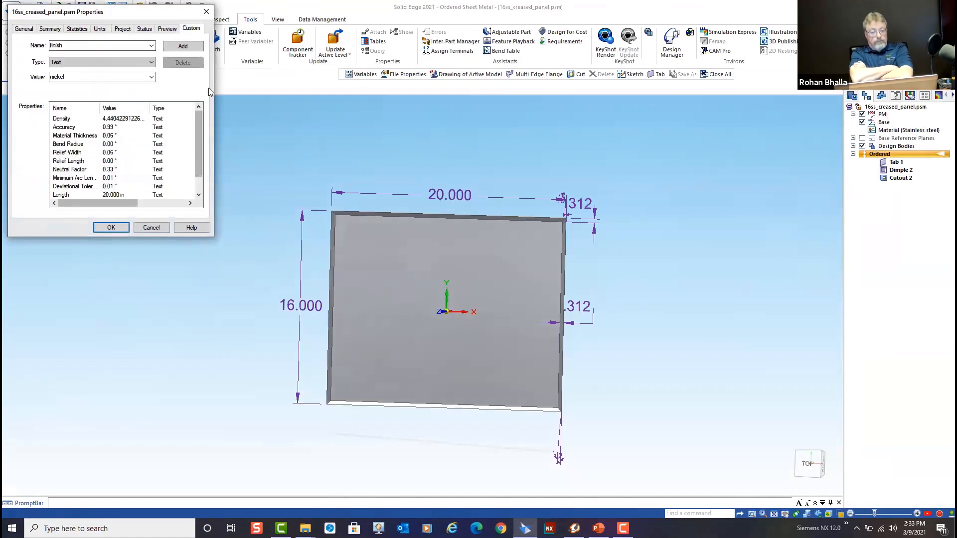
scroll(199, 149, down, 2)
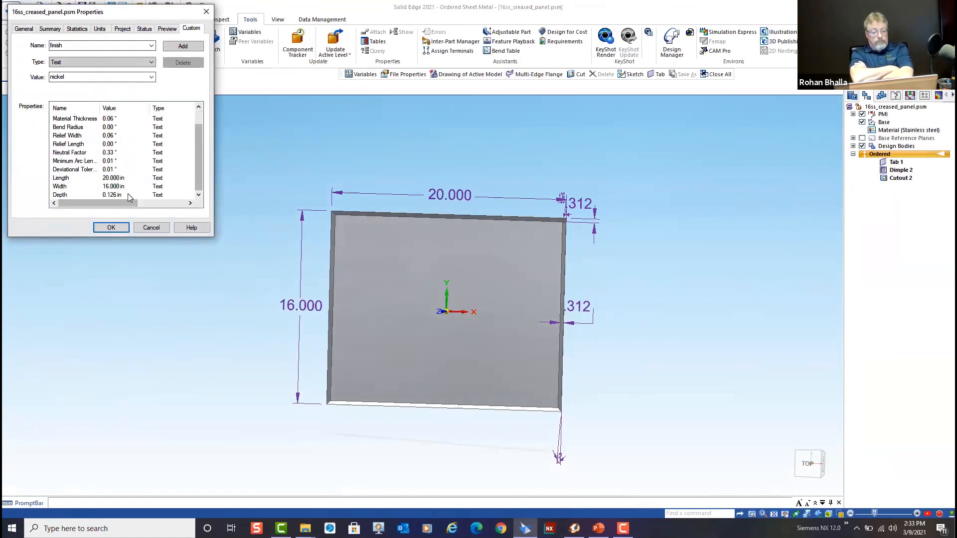
click(112, 229)
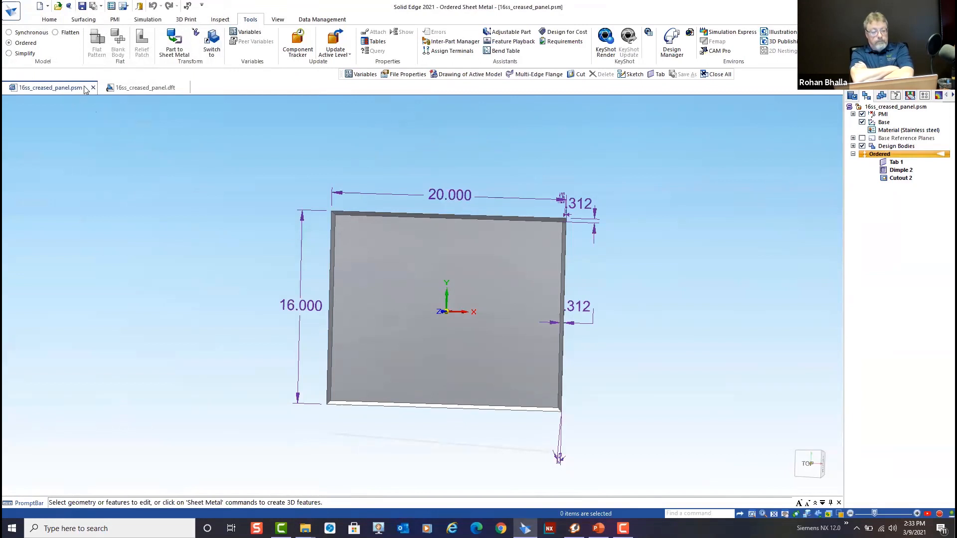
Inspect the file name, length and width table below the views in the 16ss_creased_panel.dft drawing
click(148, 90)
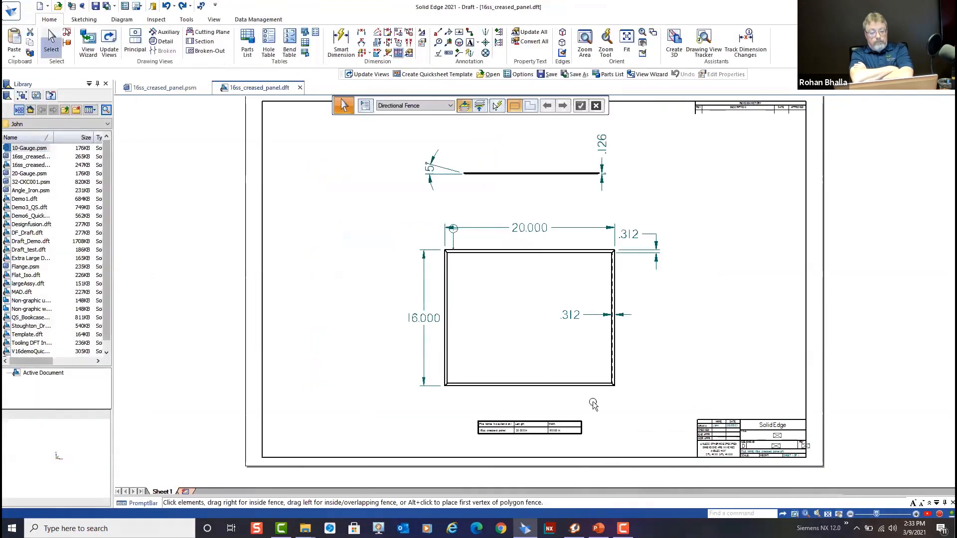
scroll(549, 451, up, 3)
scroll(541, 441, up, 5)
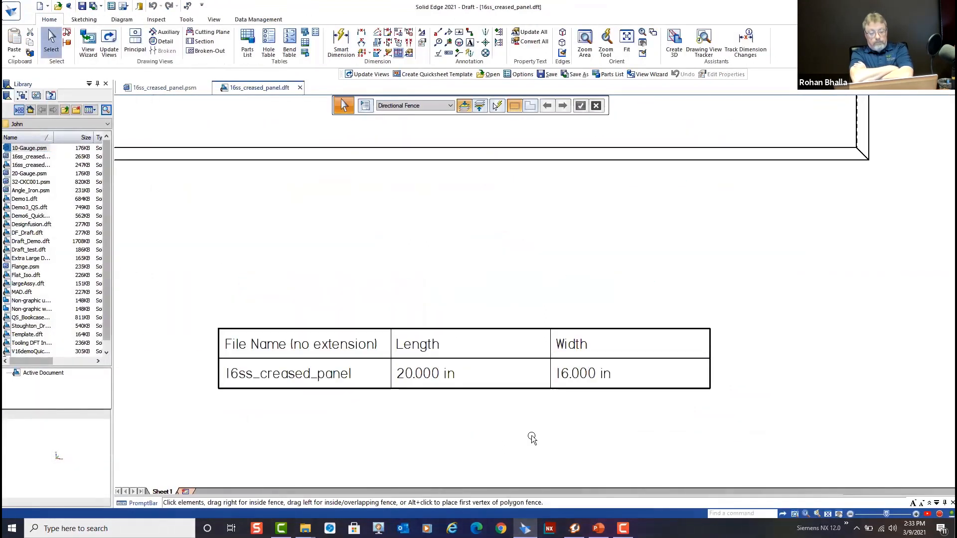
scroll(533, 438, down, 1)
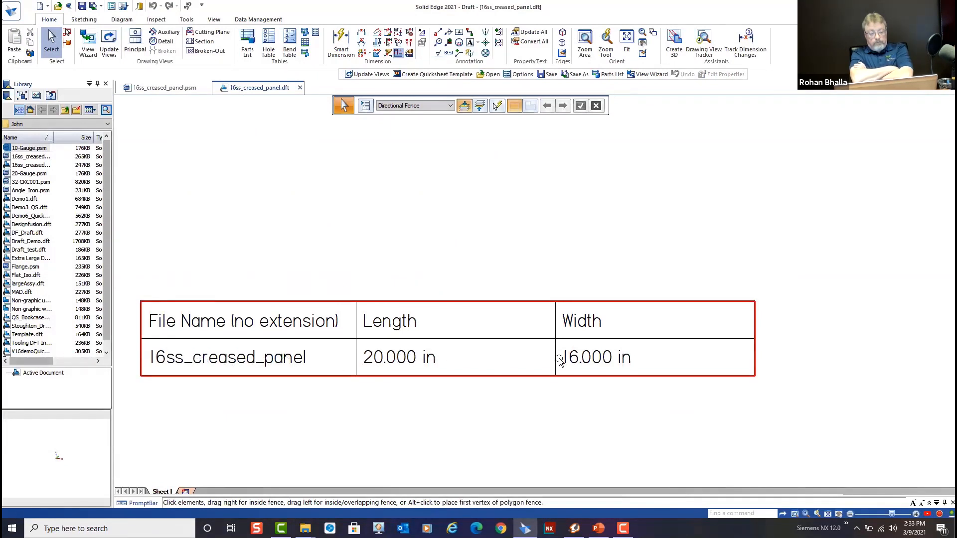
scroll(601, 422, down, 4)
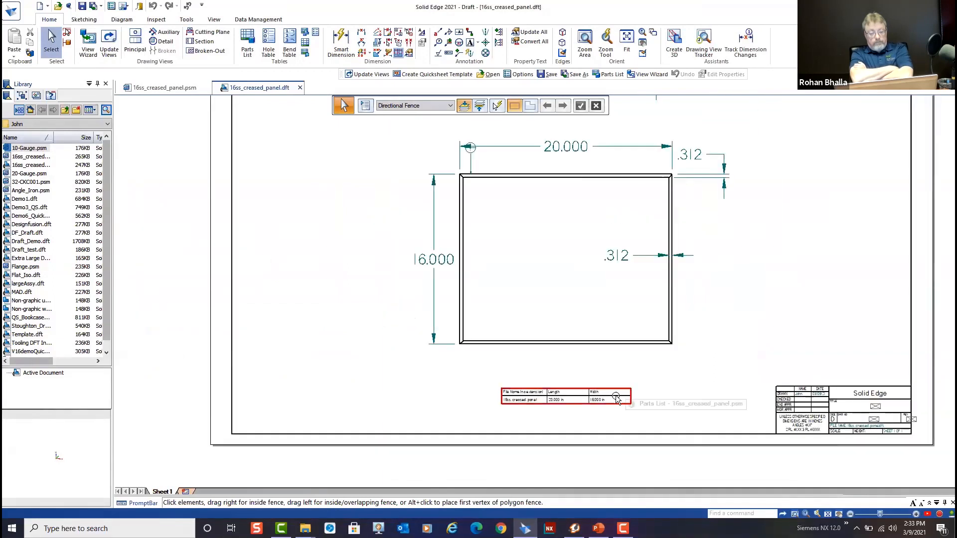
scroll(627, 429, down, 1)
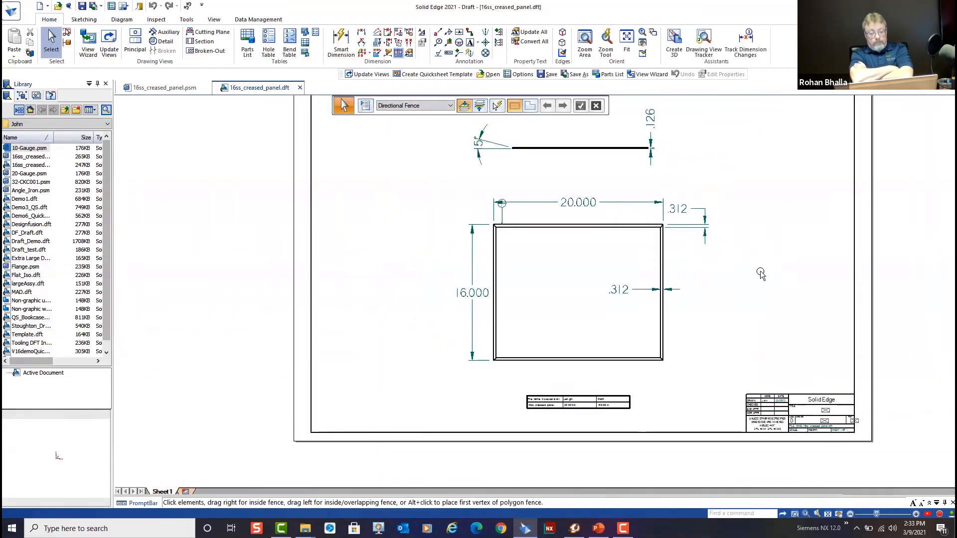
middle_drag(742, 288, 675, 327)
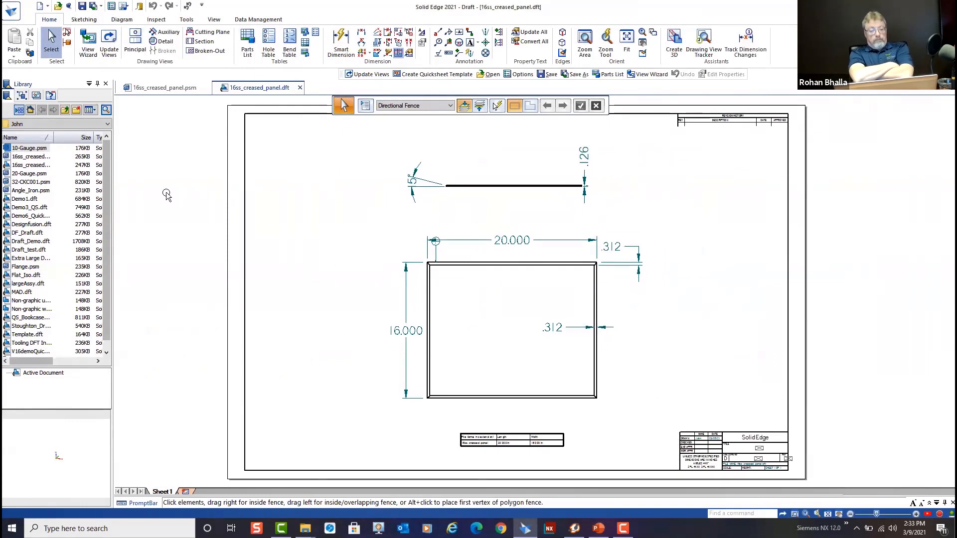
Convert the panel drawing into a Quicksheet template and accept the removal of its drawing view geometry
click(11, 12)
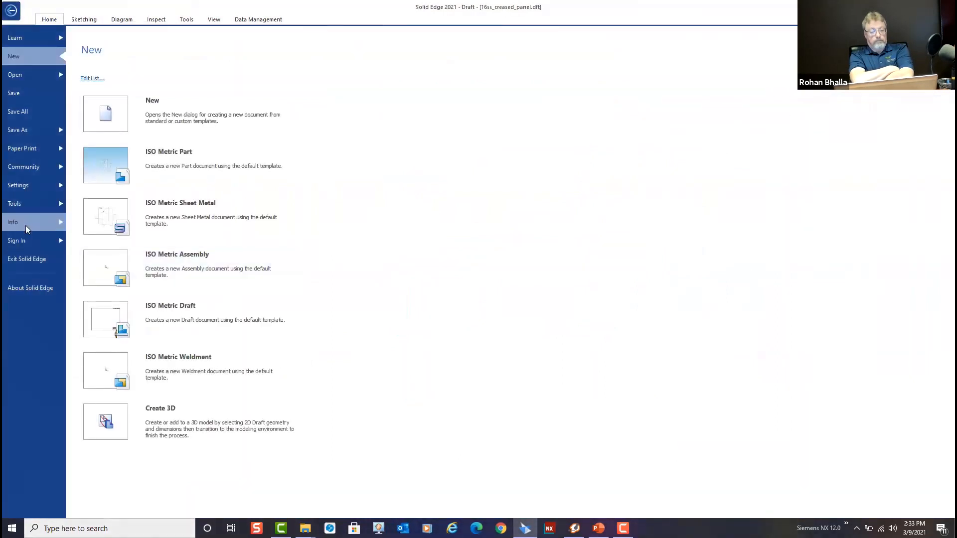
click(38, 188)
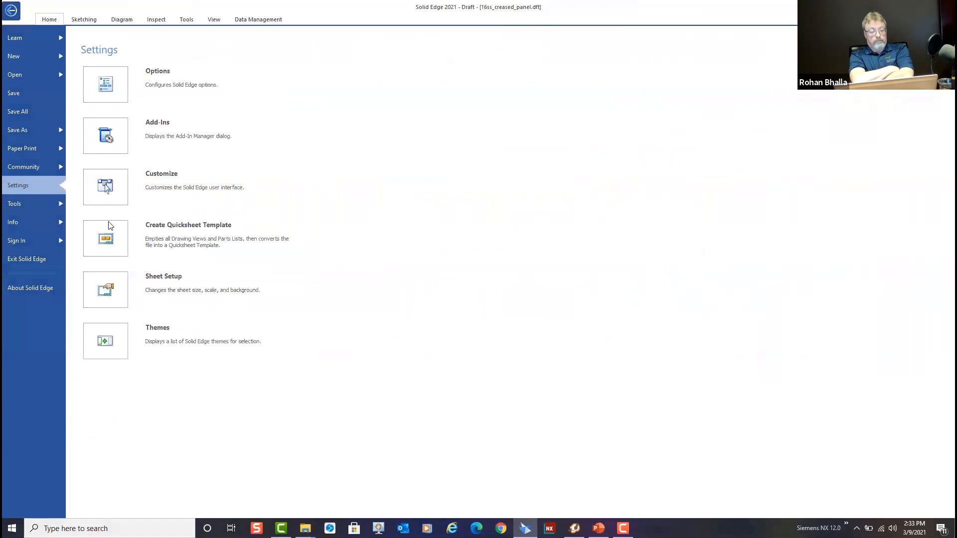
click(193, 234)
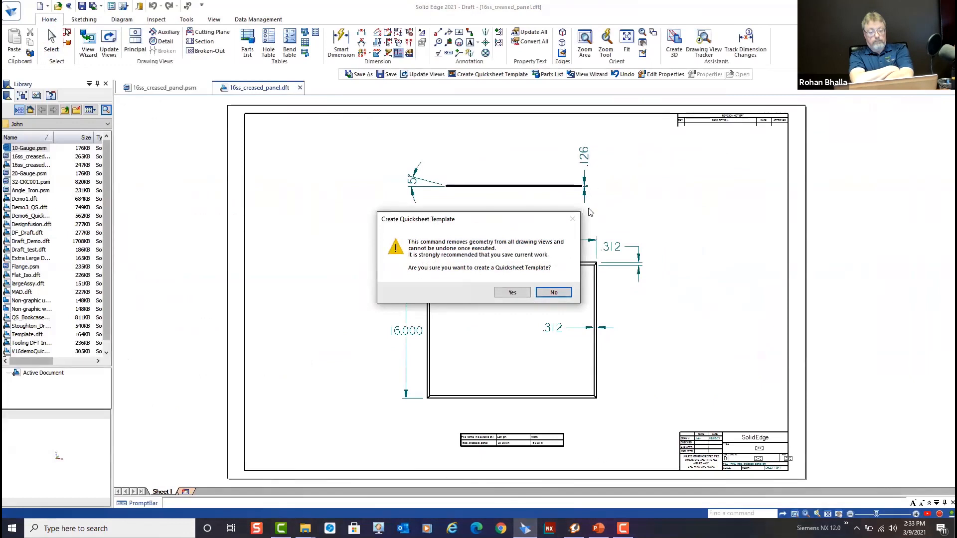
click(512, 294)
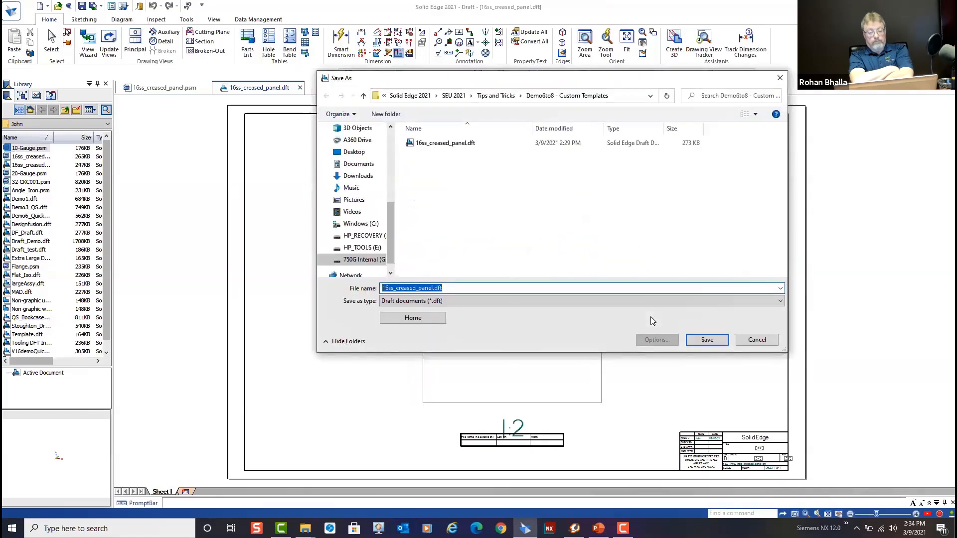
Save the Quicksheet template as 16ss_creased_panel_QS.dft in the Demo6to8 - Custom Templates folder
click(433, 288)
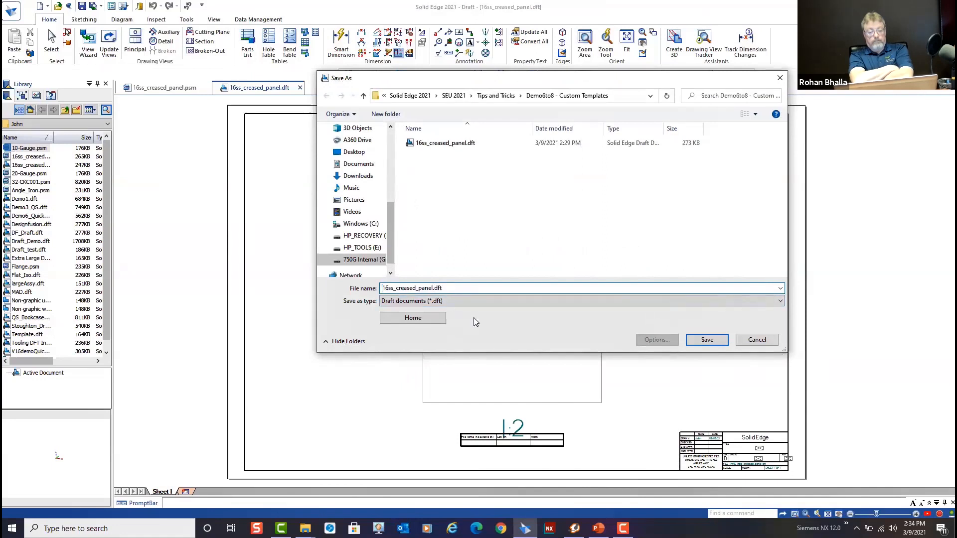
text(_QS)
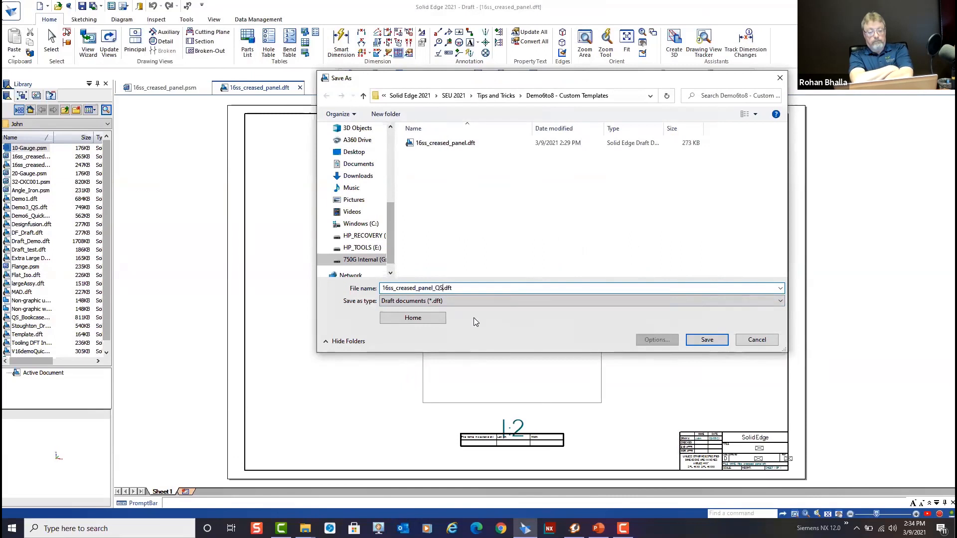
click(707, 340)
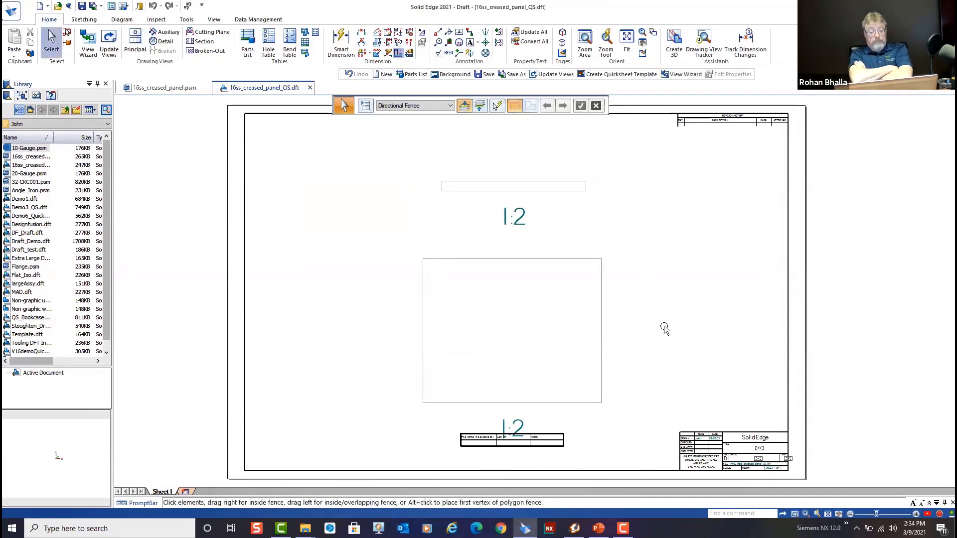
Close the Quicksheet template and the panel model, discarding the model's changes
click(310, 88)
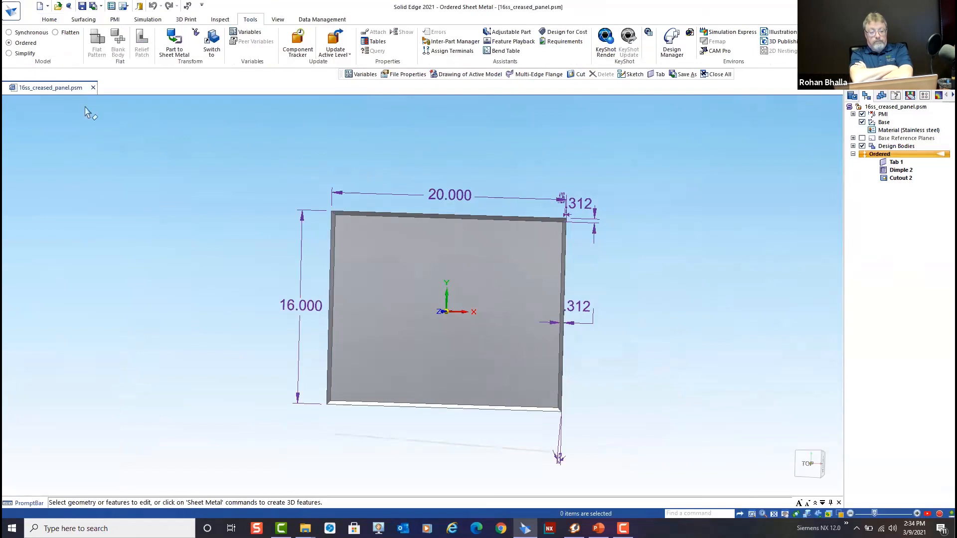
click(93, 87)
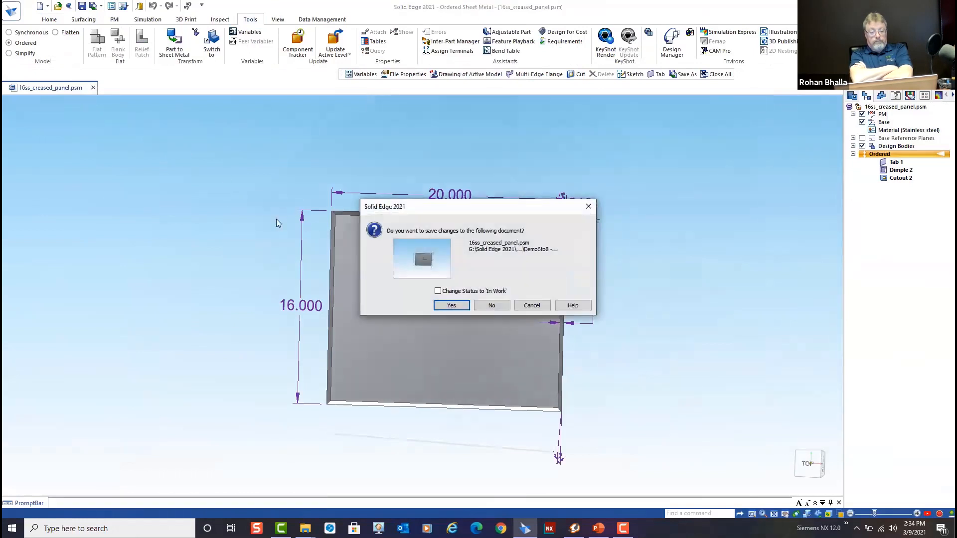
click(492, 305)
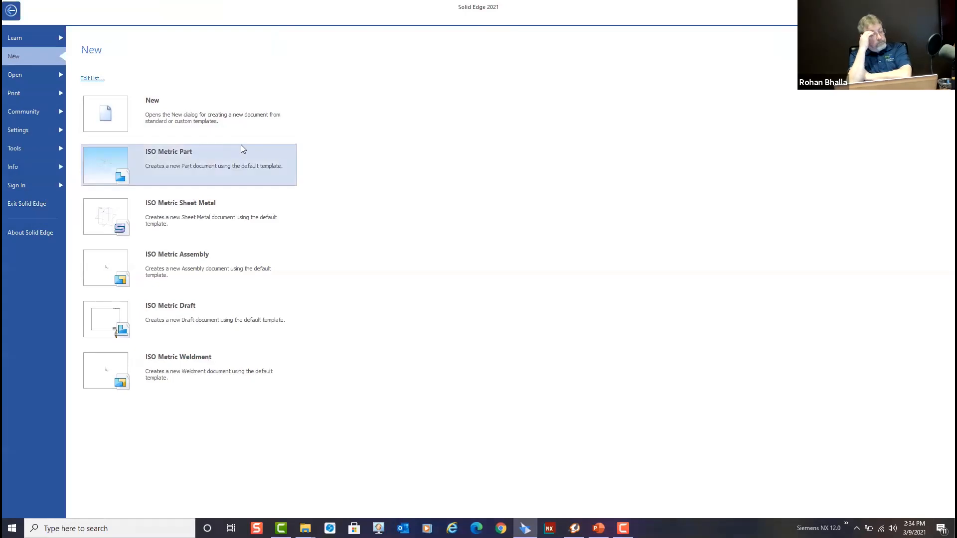
Review the File Locations in the Solid Edge options, including the User templates entry, without changing anything
mouse_move(241, 145)
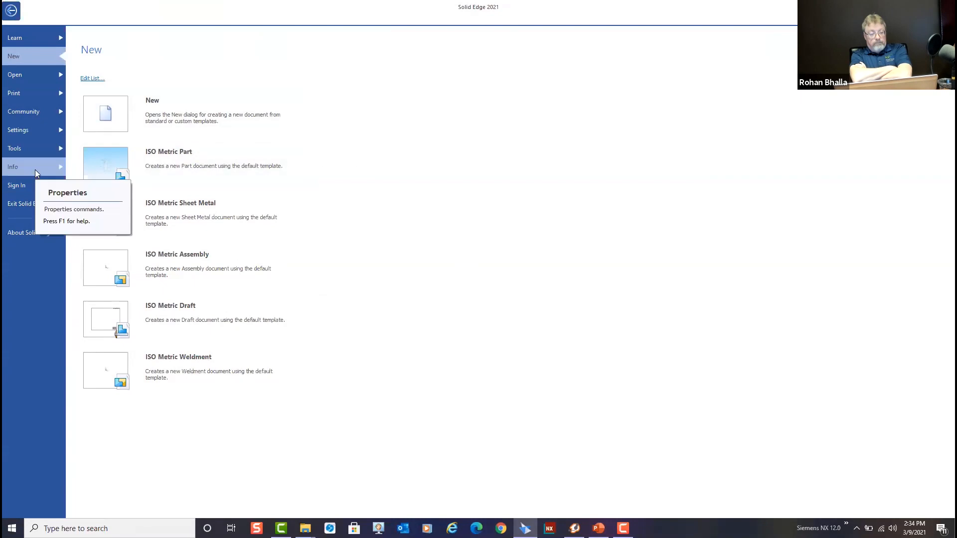
click(40, 133)
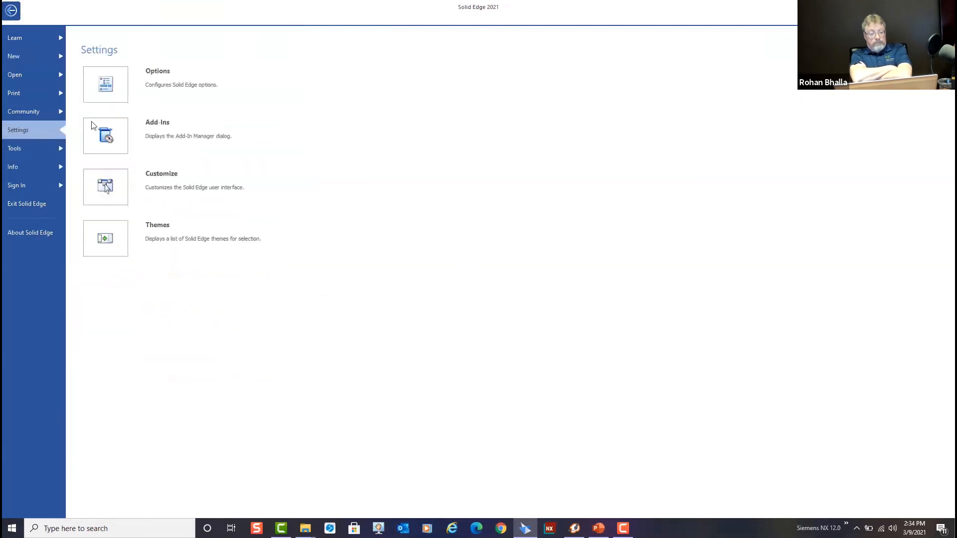
click(148, 88)
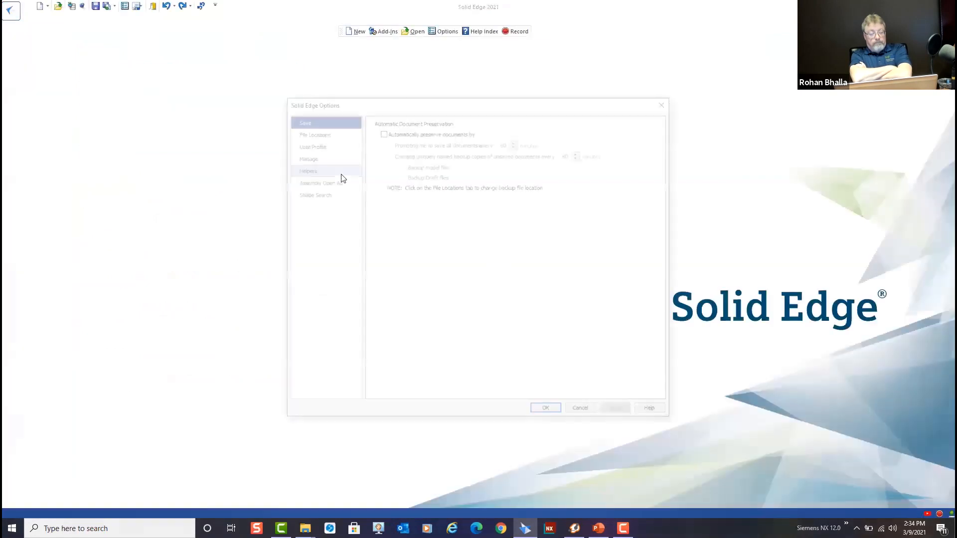
click(312, 132)
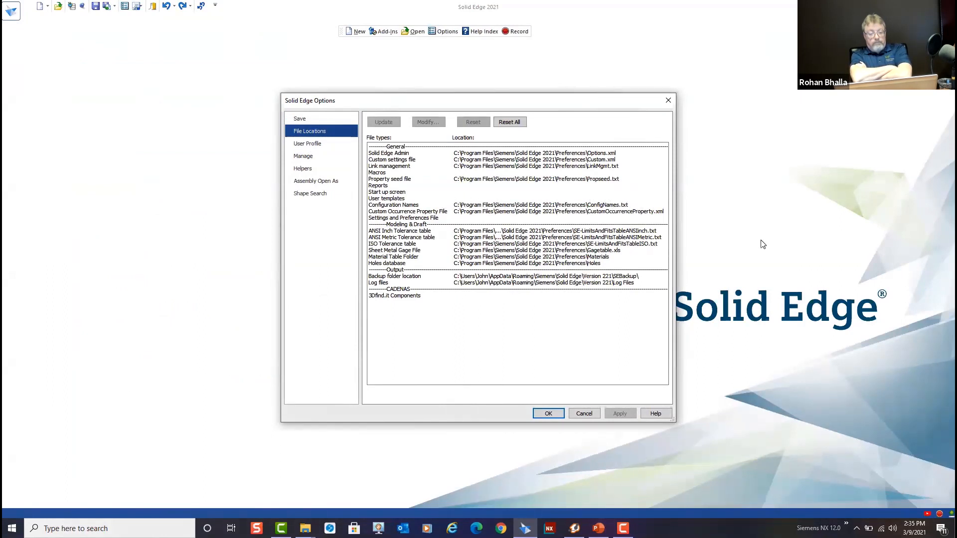
click(672, 99)
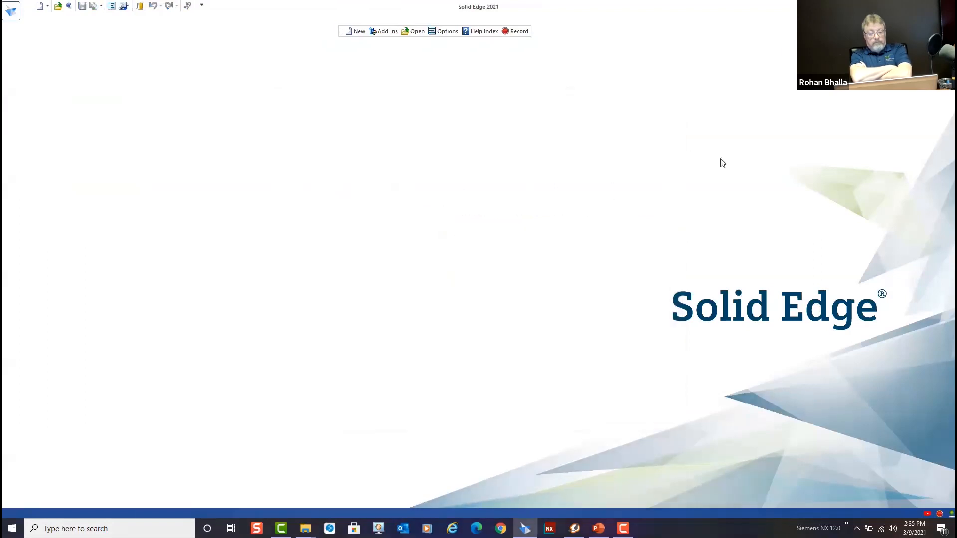
Create a new sheet metal document from the 16ss creased panel template in the user's custom template folder
click(11, 14)
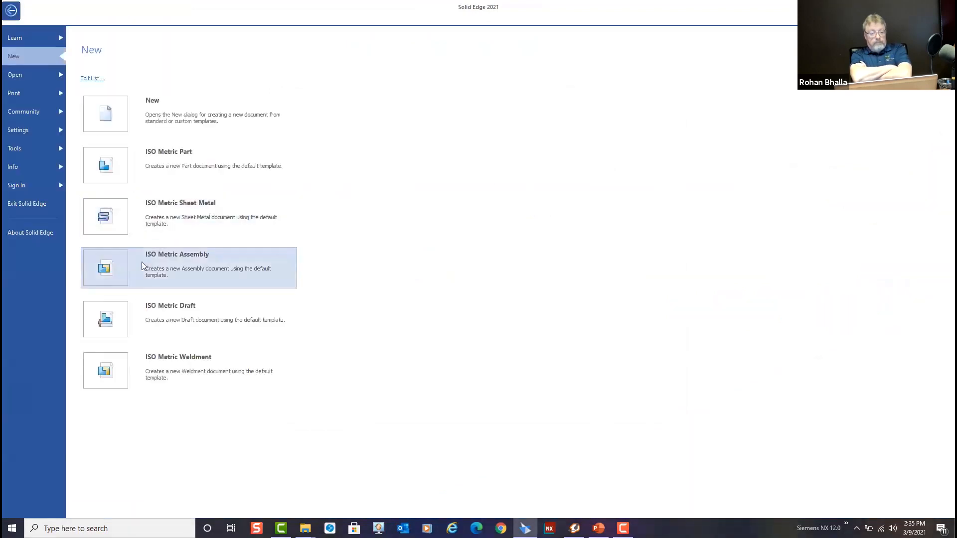
click(174, 114)
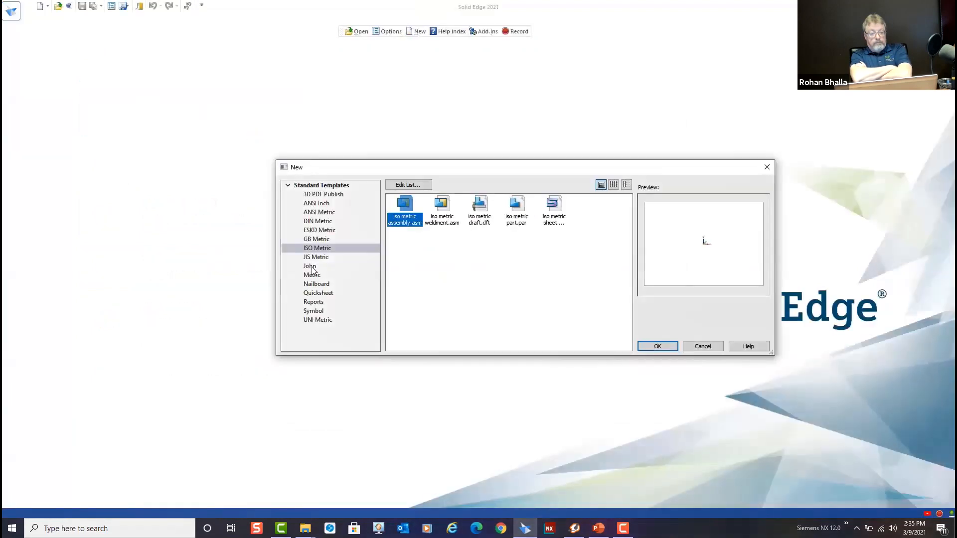
click(311, 268)
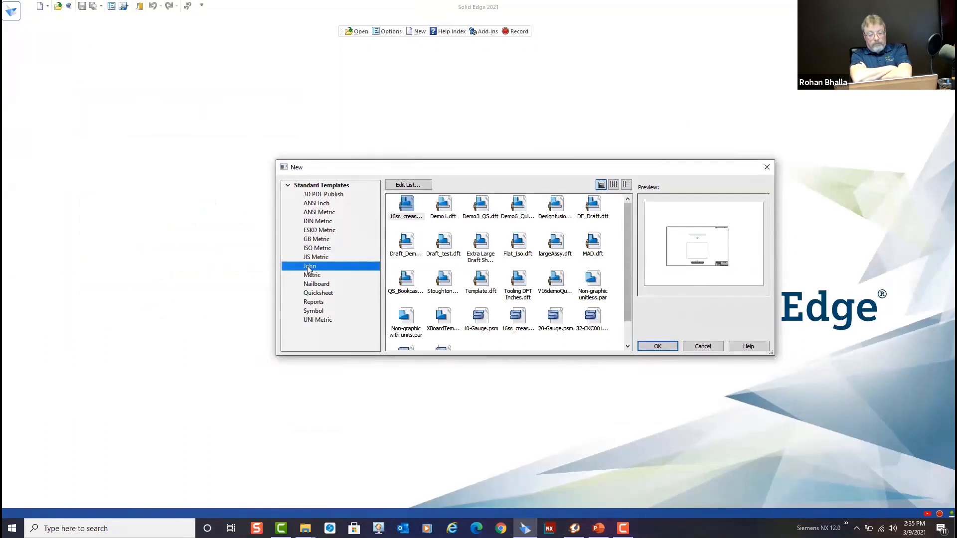
scroll(503, 313, down, 1)
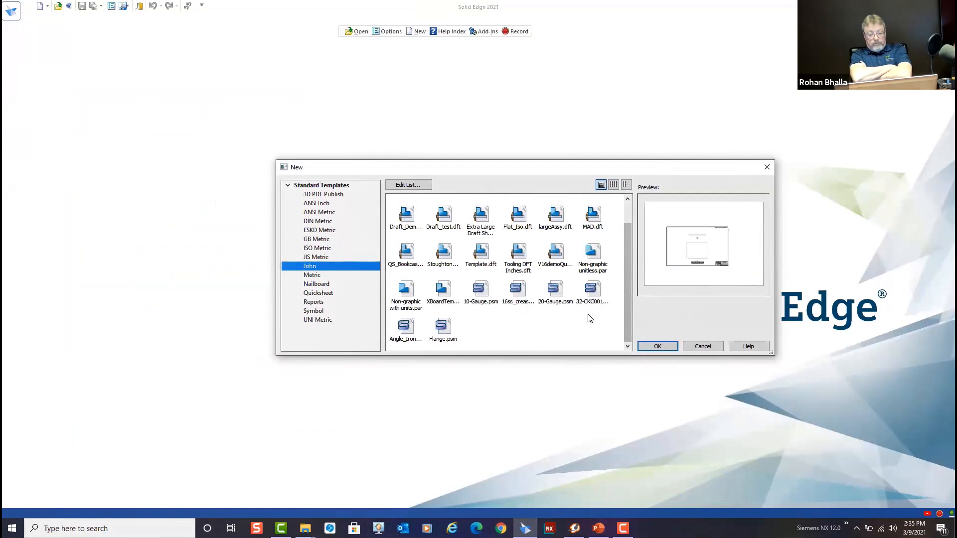
click(518, 293)
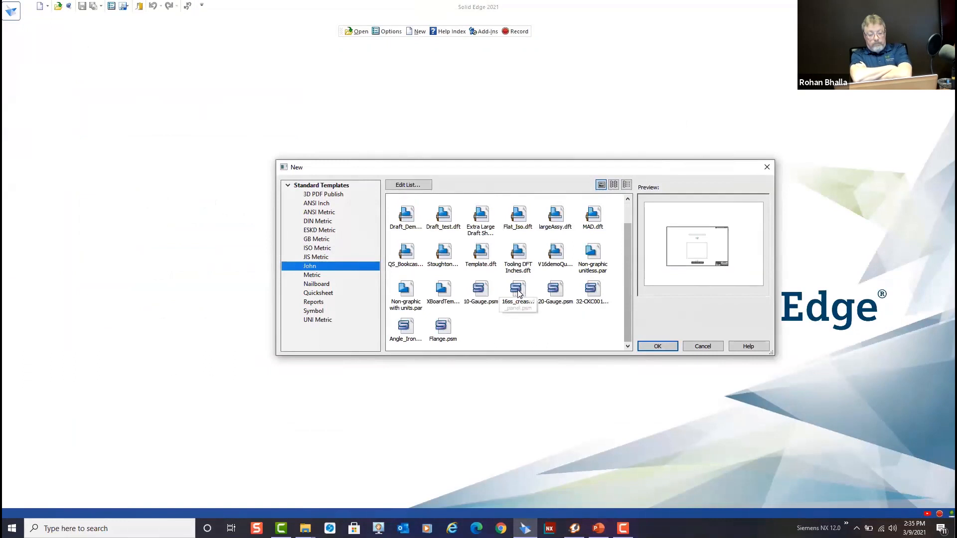
click(658, 347)
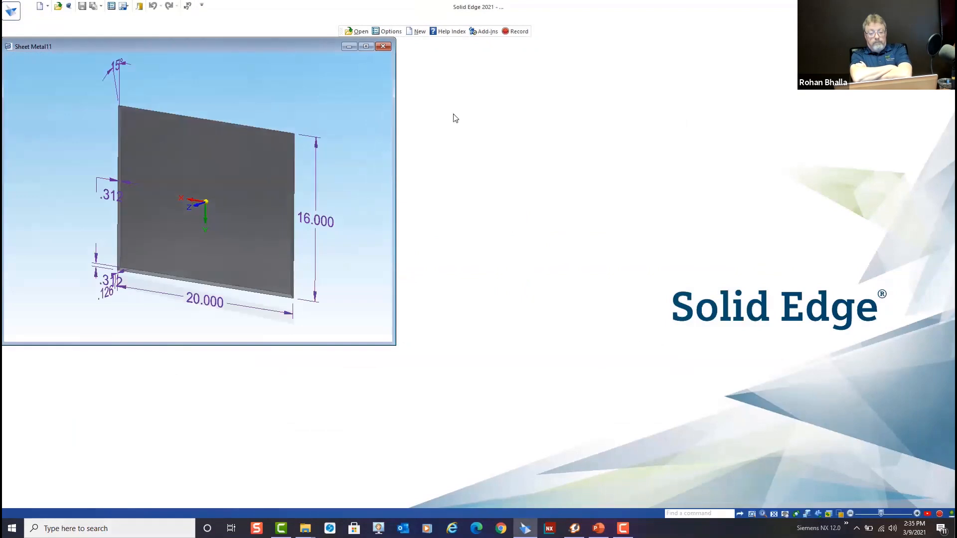
click(367, 105)
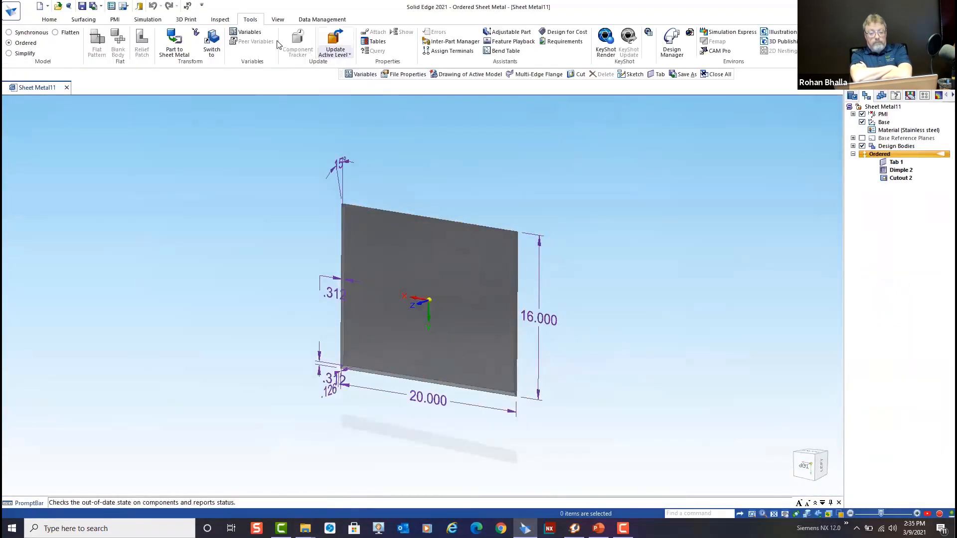
Set the panel's Width variable to 20 in and its Length variable to 30 in
click(250, 32)
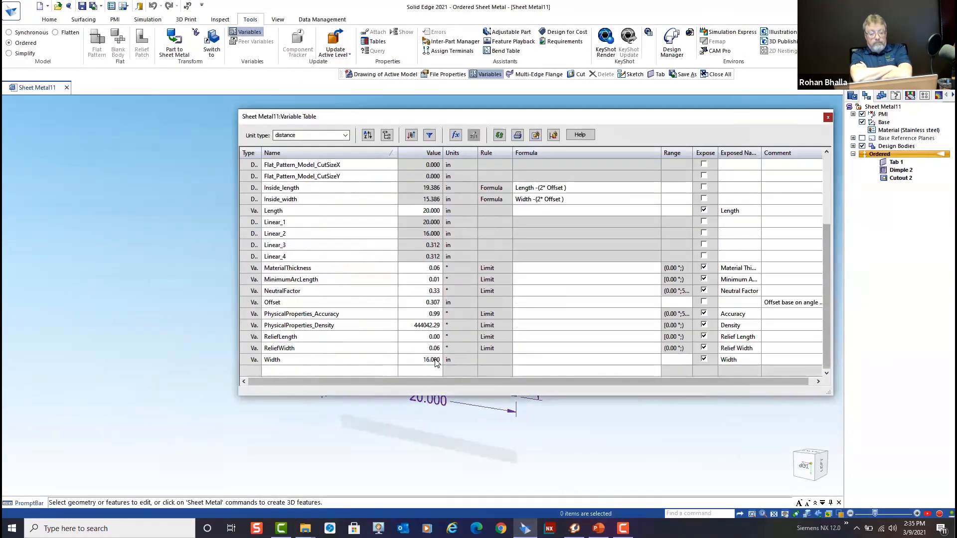
click(435, 360)
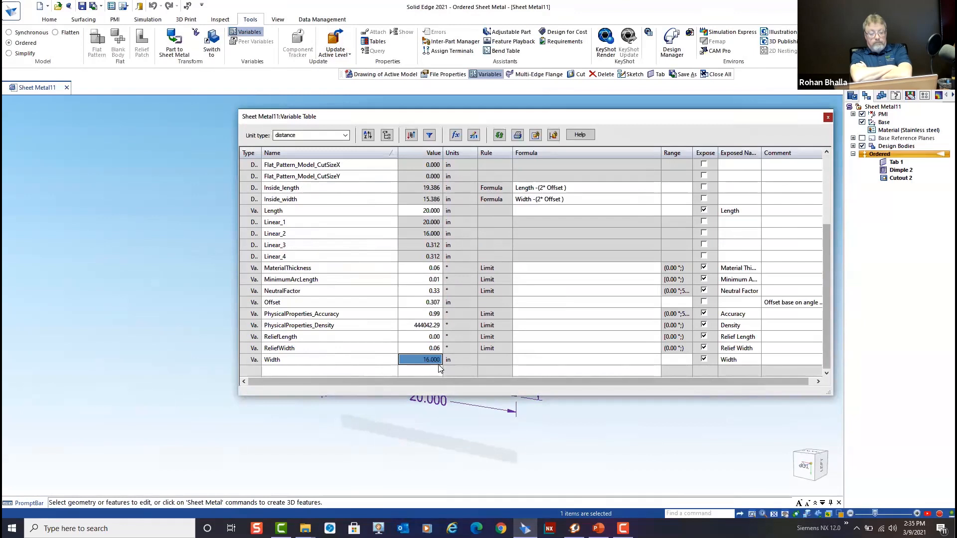
text(20)
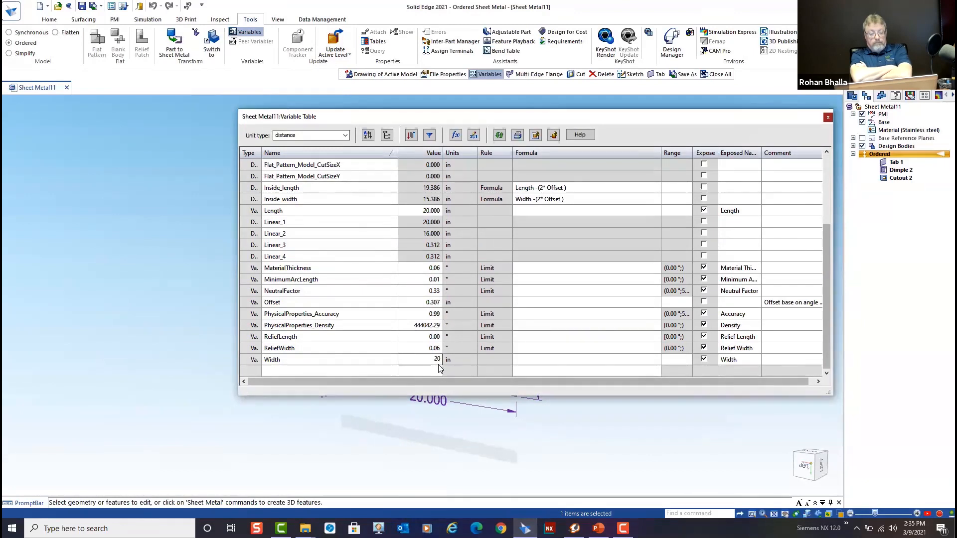
key(Return)
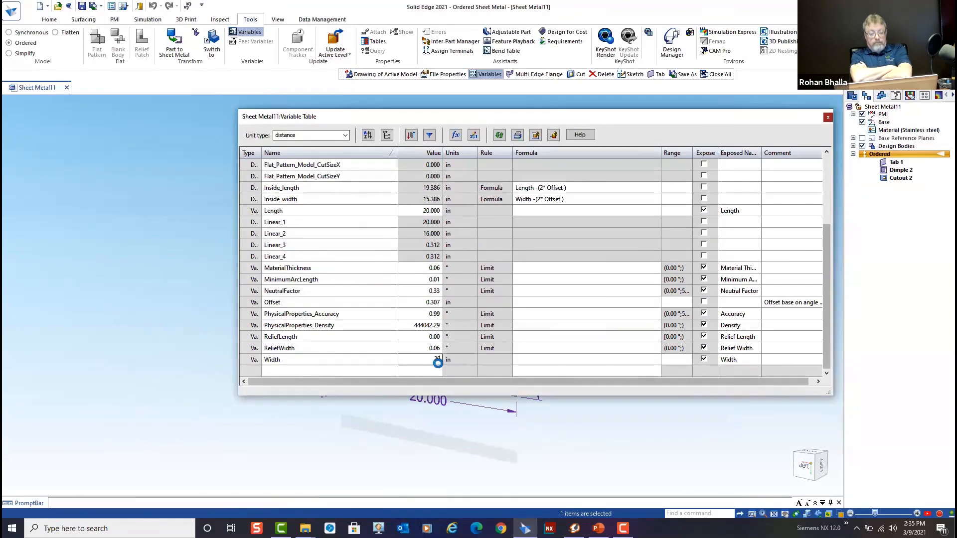
click(437, 211)
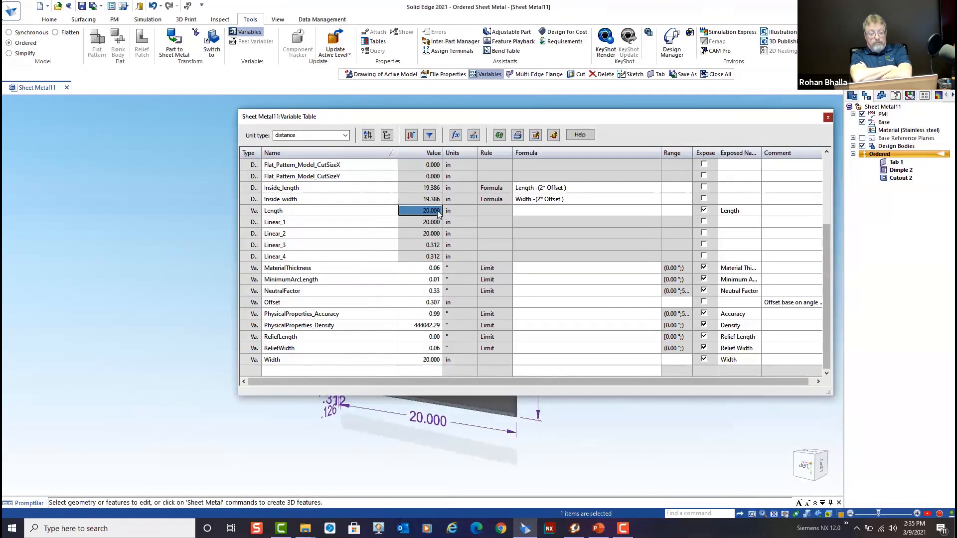
text(30)
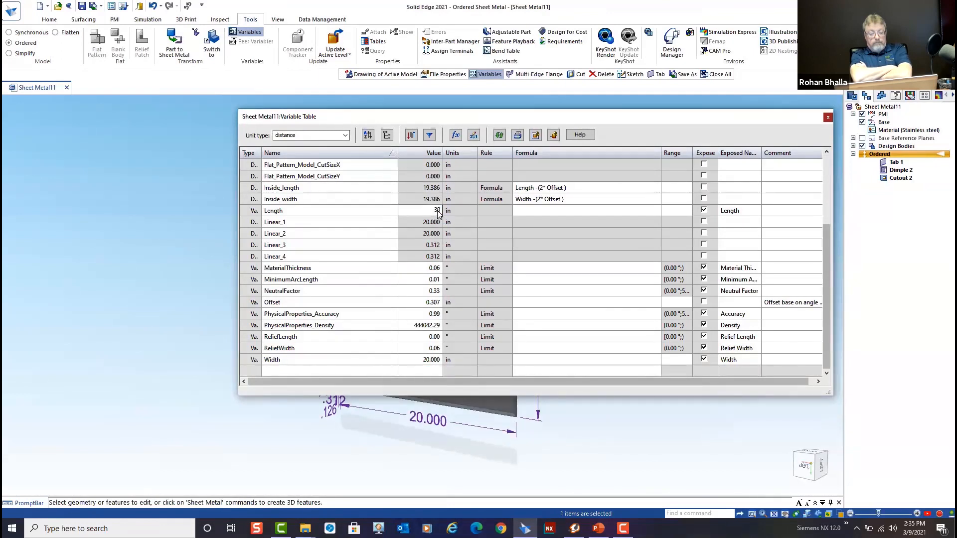
key(Return)
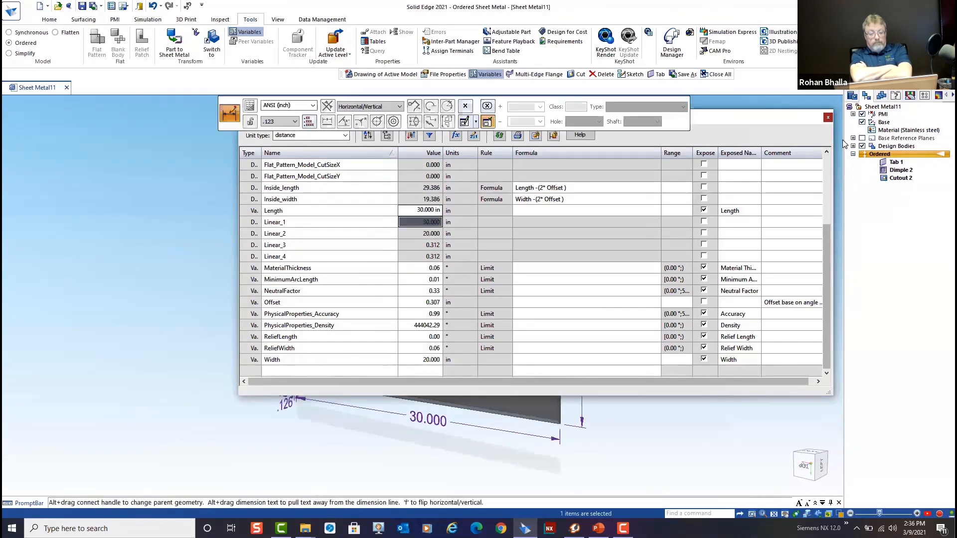
click(828, 118)
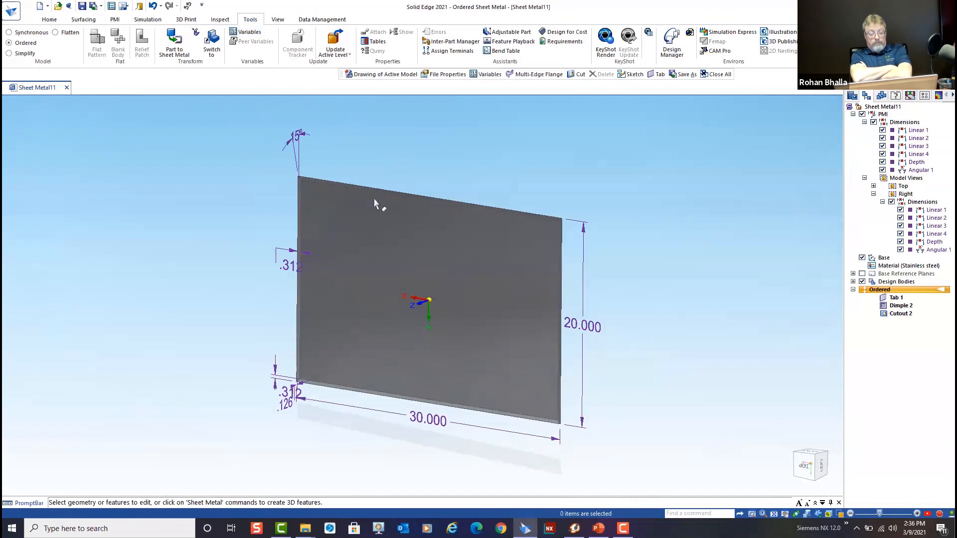
Save the panel as Sheet Metal11.psm in Demo6to8 - Custom Templates and create its drawing from the custom 16ss_creased_panel_QS.dft template
click(82, 6)
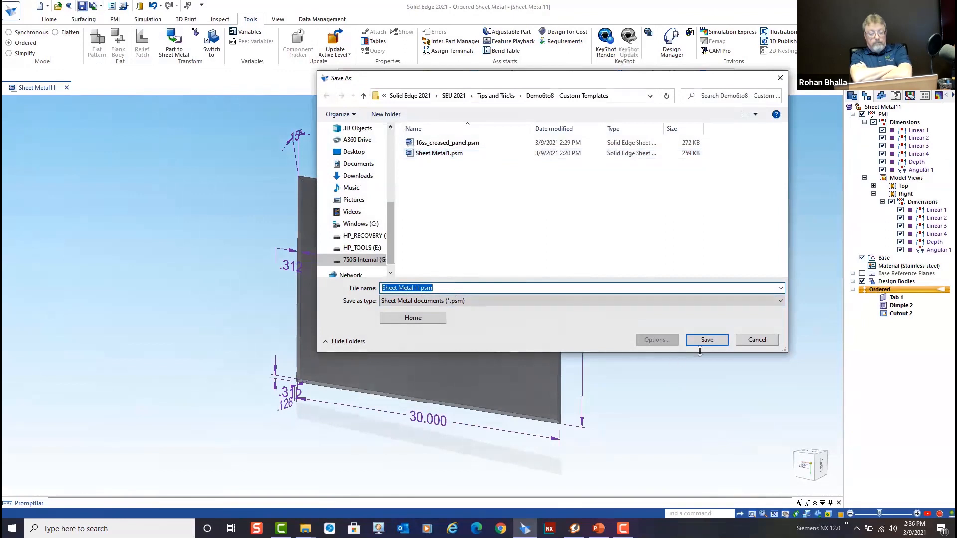
click(711, 340)
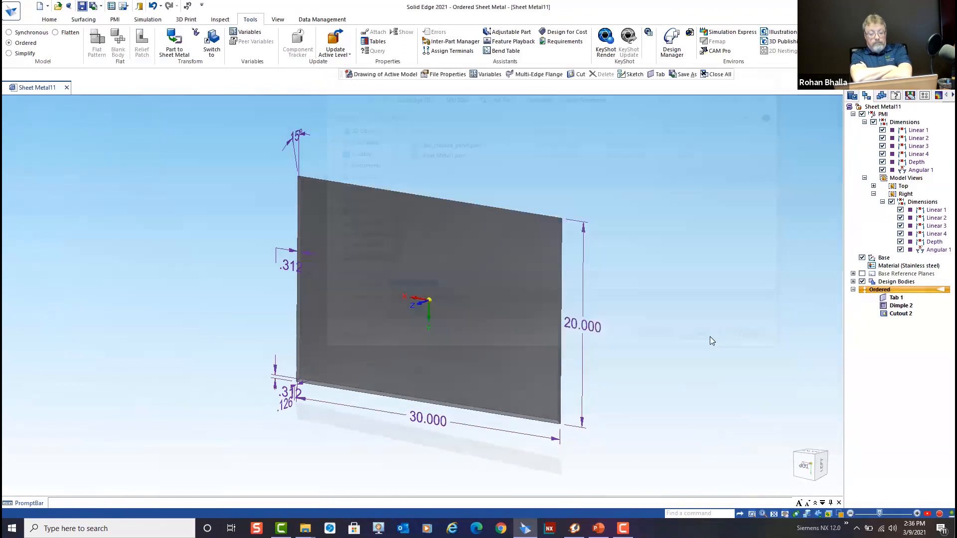
click(47, 7)
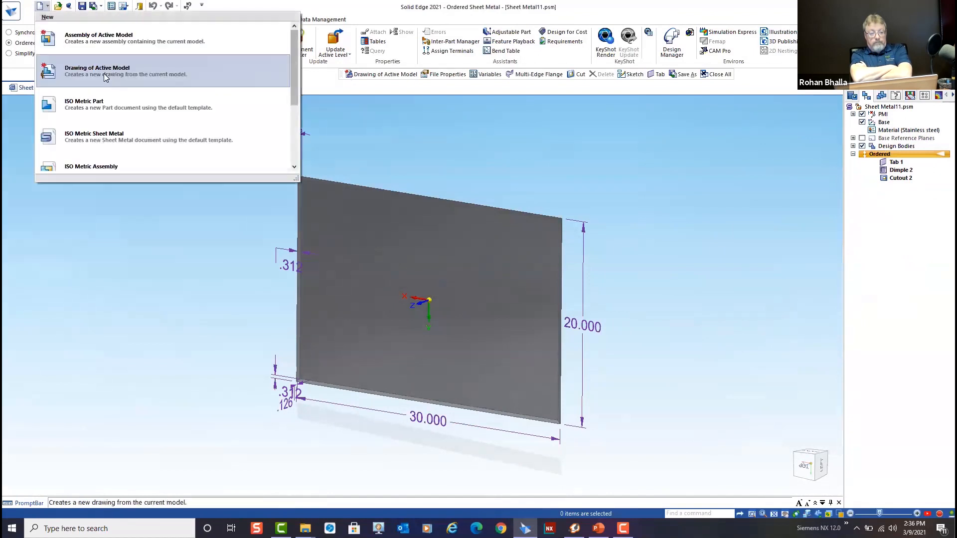
click(105, 76)
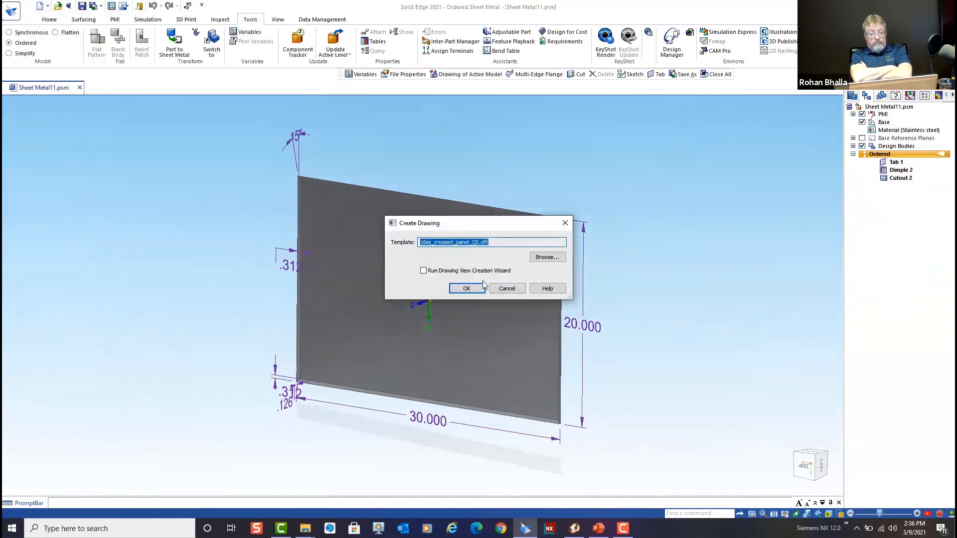
click(546, 257)
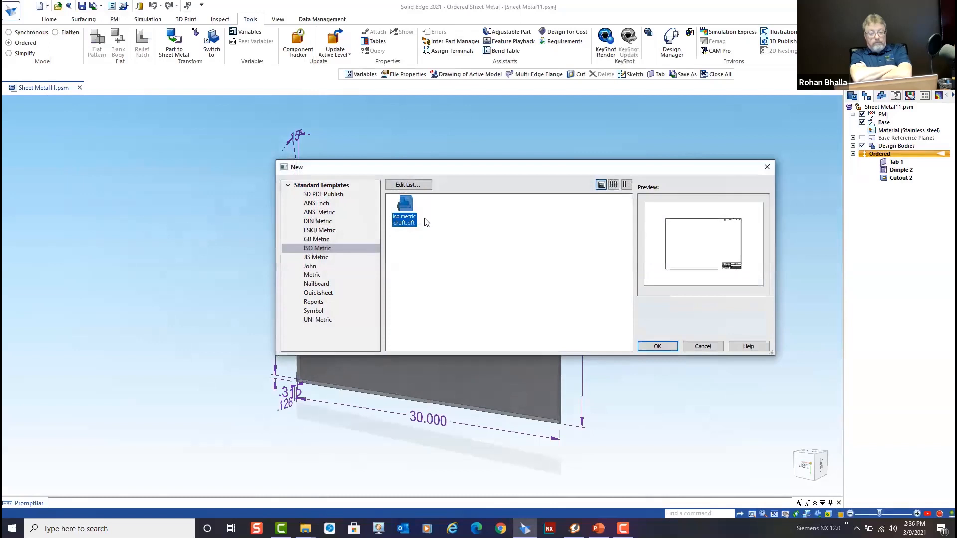
click(311, 267)
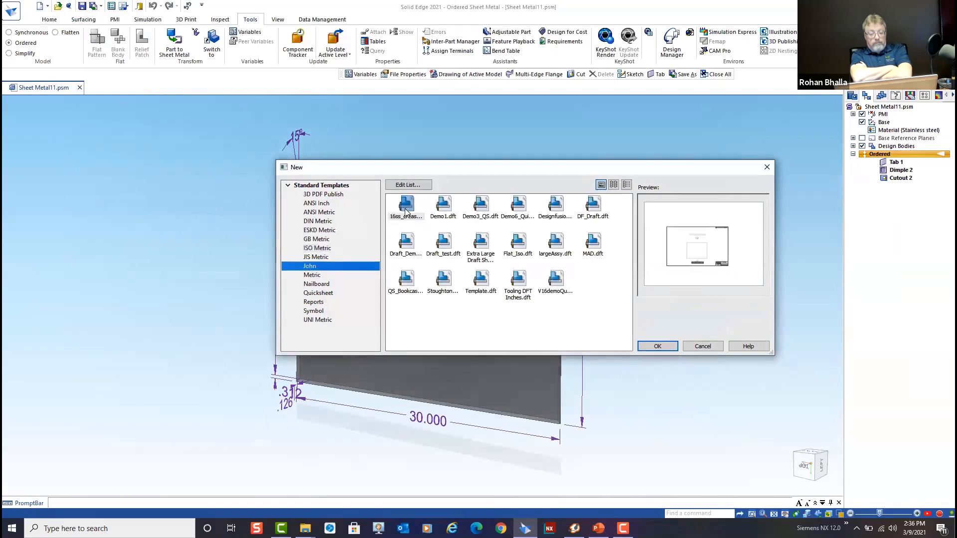
click(405, 212)
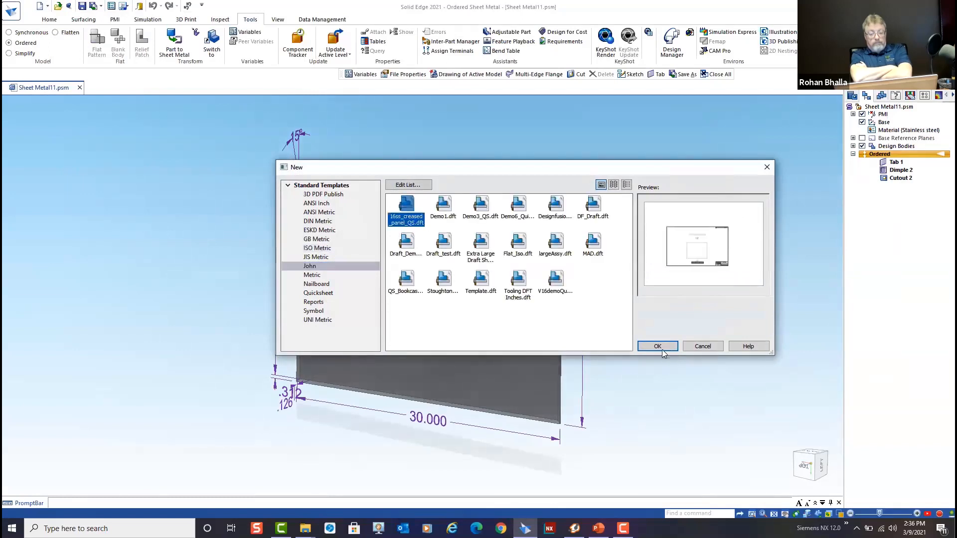
click(663, 349)
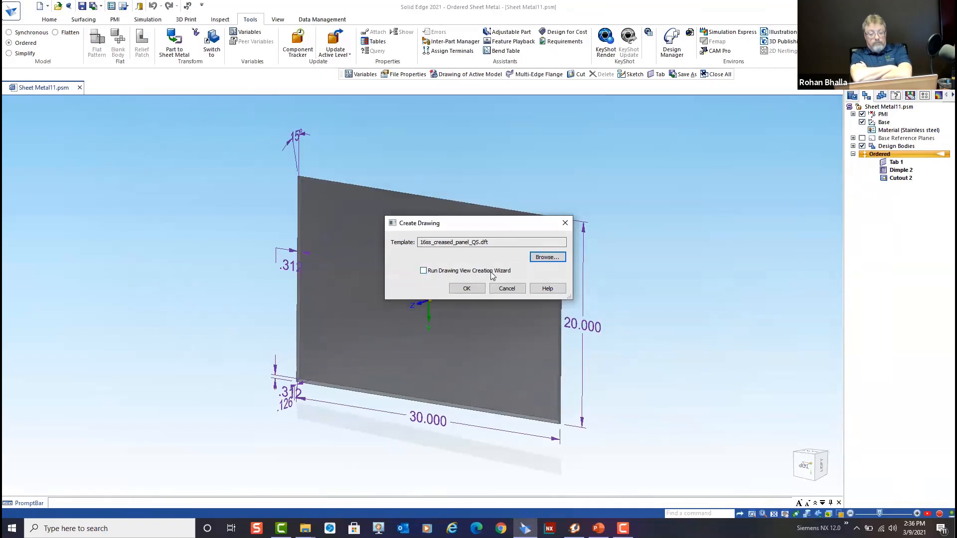
click(467, 289)
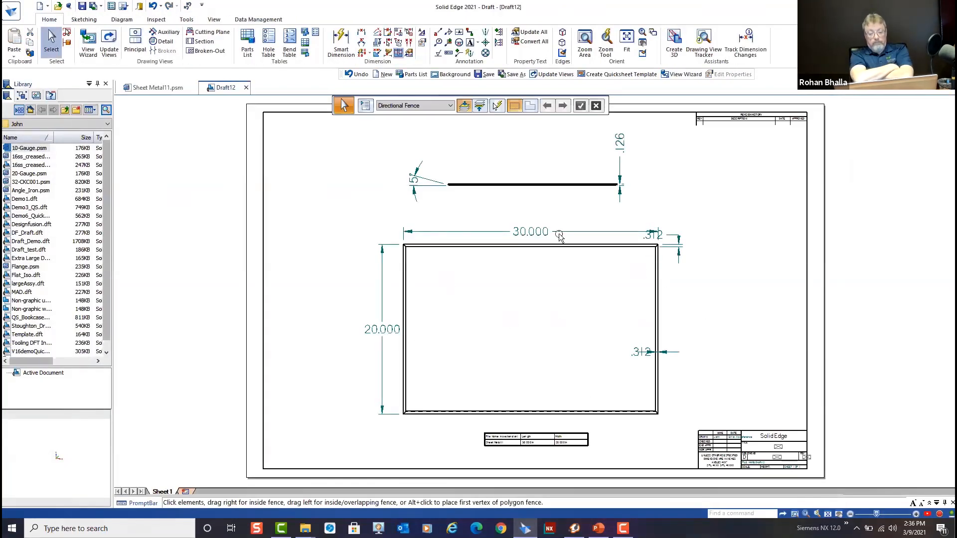
Inspect the new drawing's file name, length and width table, along with the panel views and their dimensions
scroll(540, 455, up, 5)
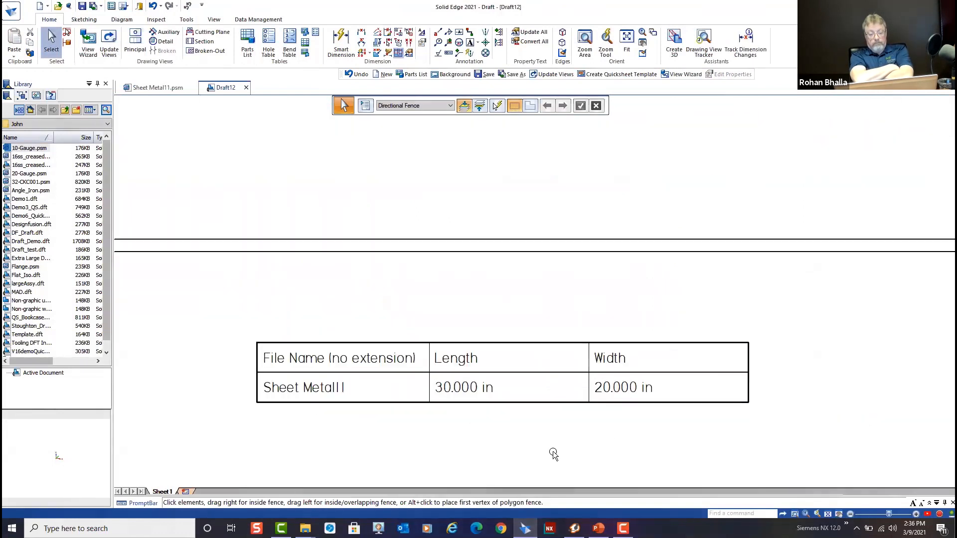
scroll(553, 454, up, 1)
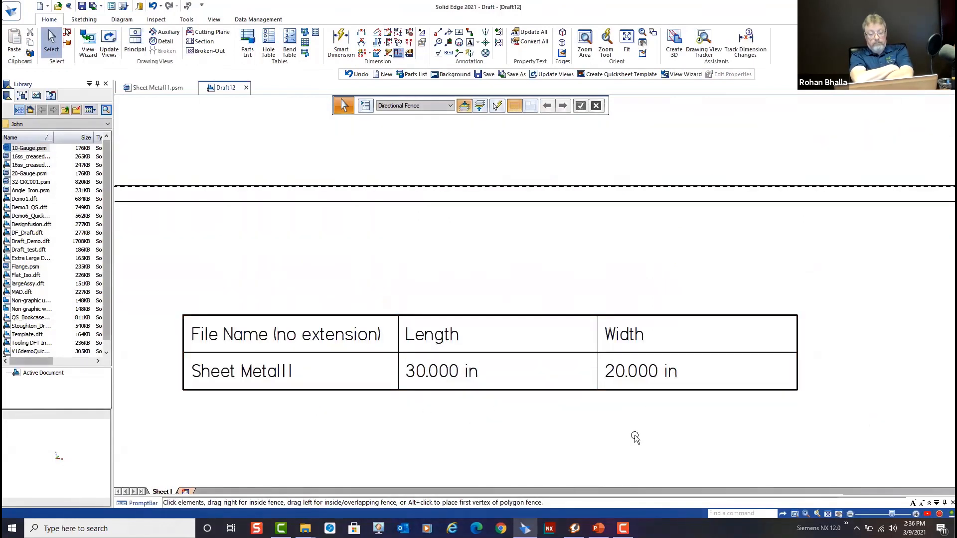
scroll(635, 437, down, 6)
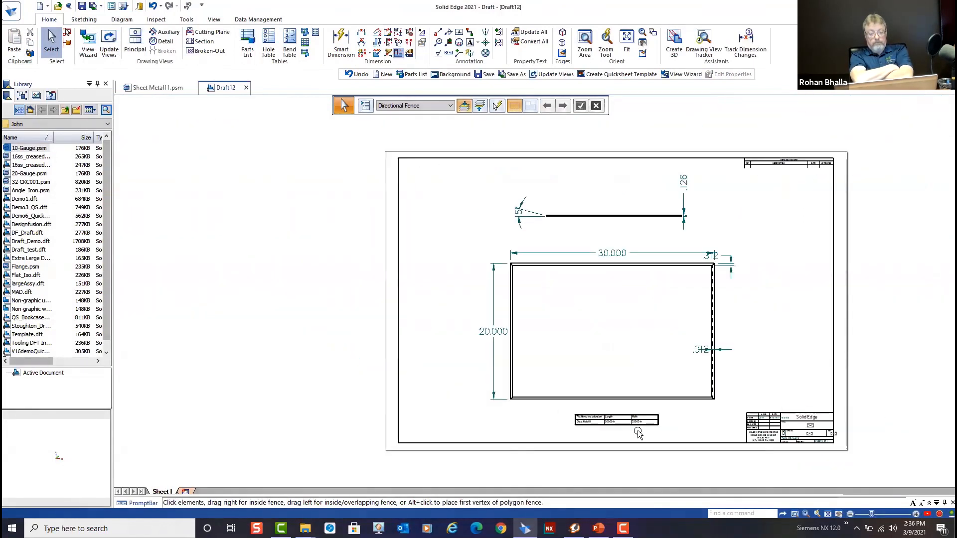
scroll(638, 434, up, 1)
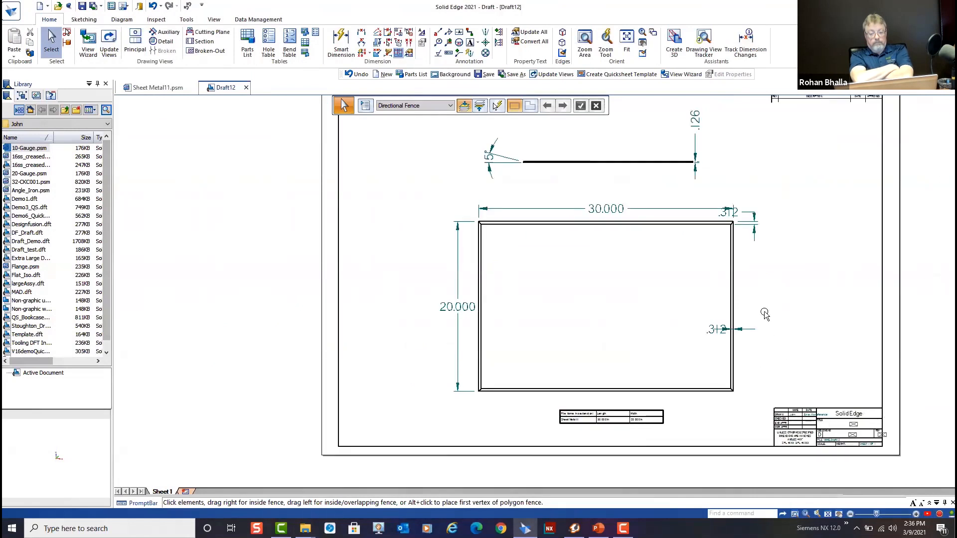
middle_drag(765, 313, 670, 337)
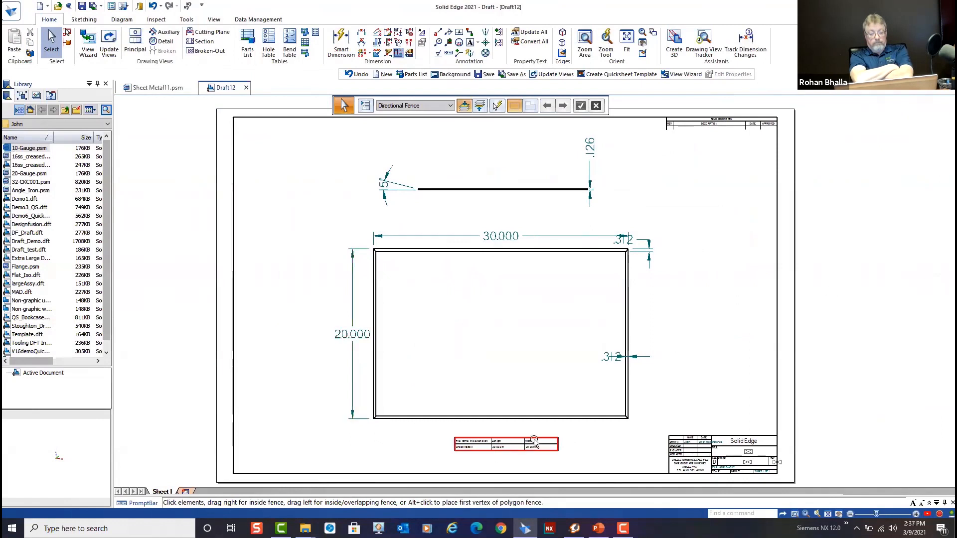
click(627, 289)
click(804, 270)
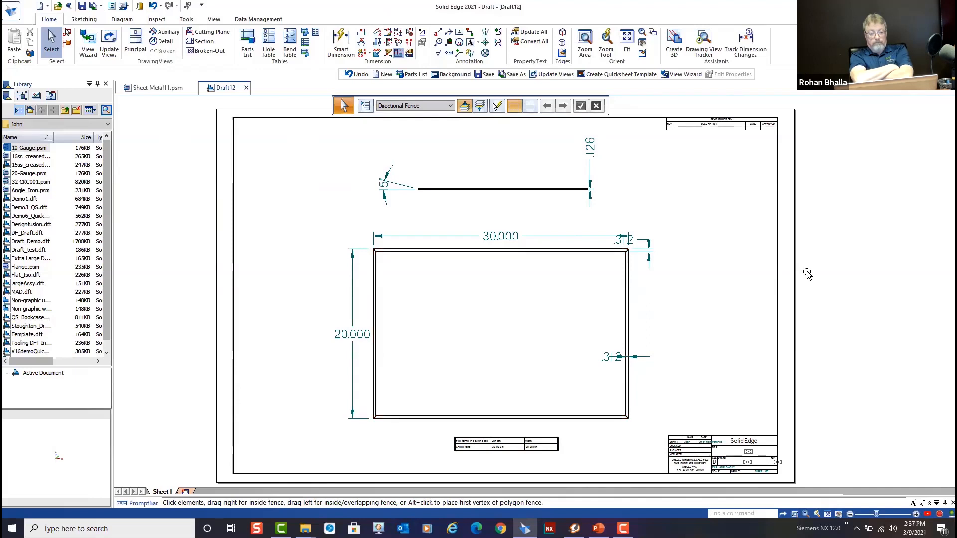
scroll(808, 274, down, 1)
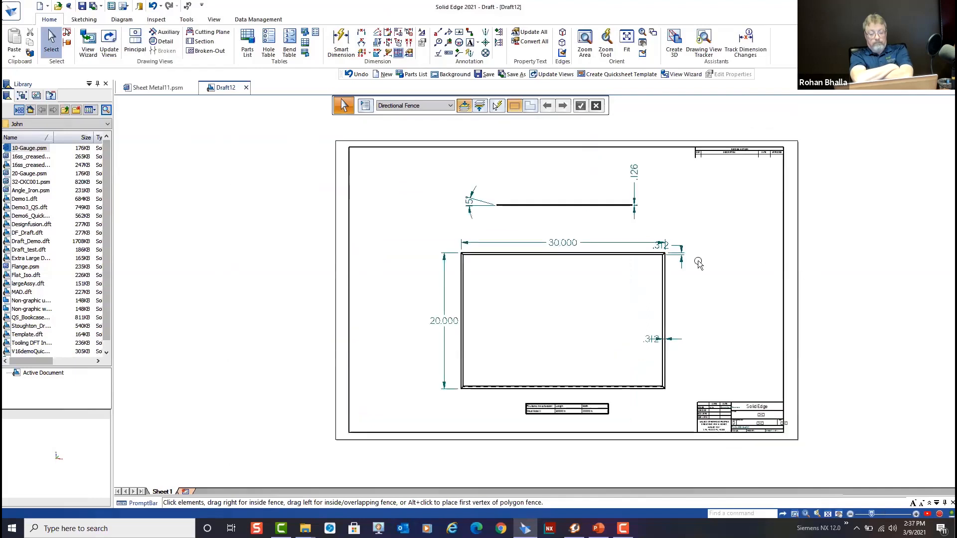
click(548, 244)
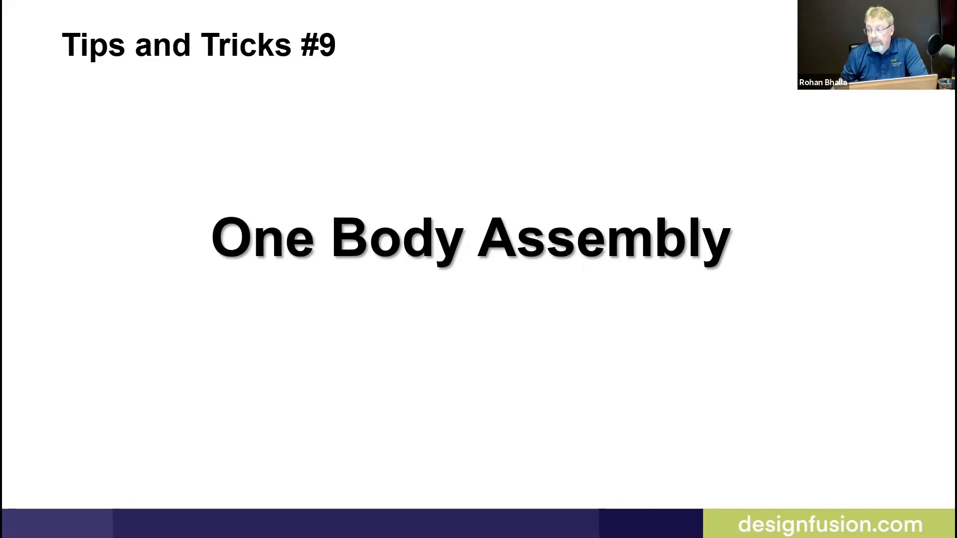
key(Right)
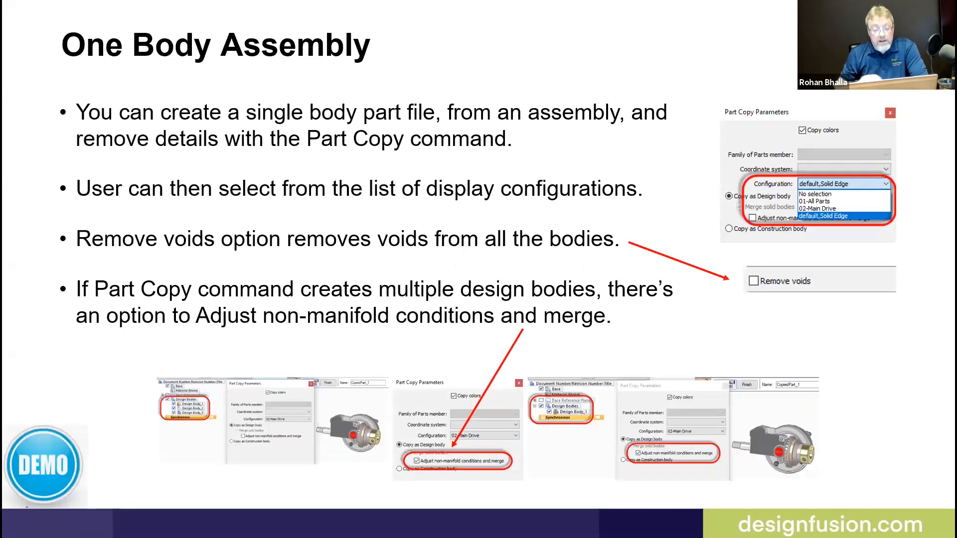